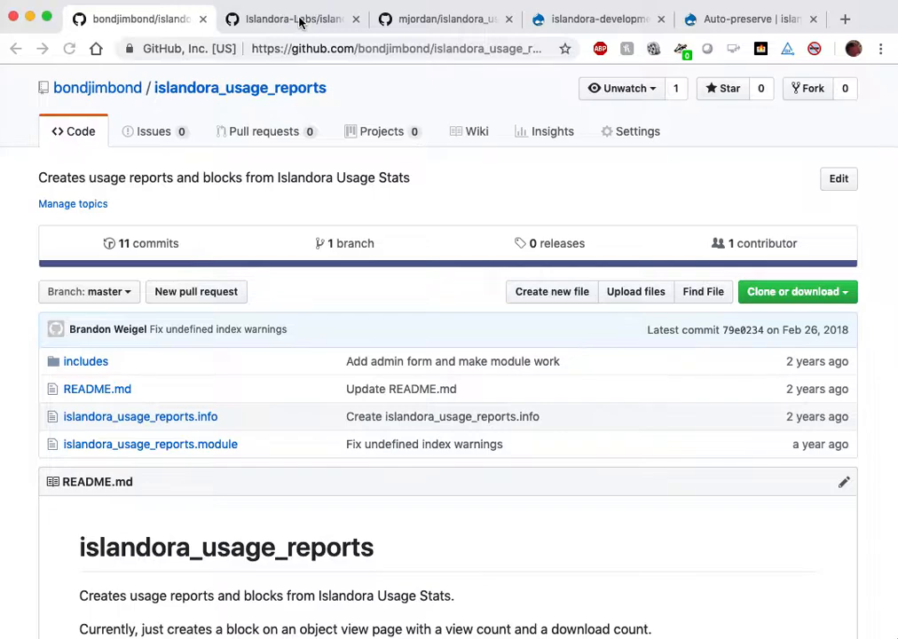
Open the Modules list of the Islandora development site and filter it by "usage"
left_click(456, 28)
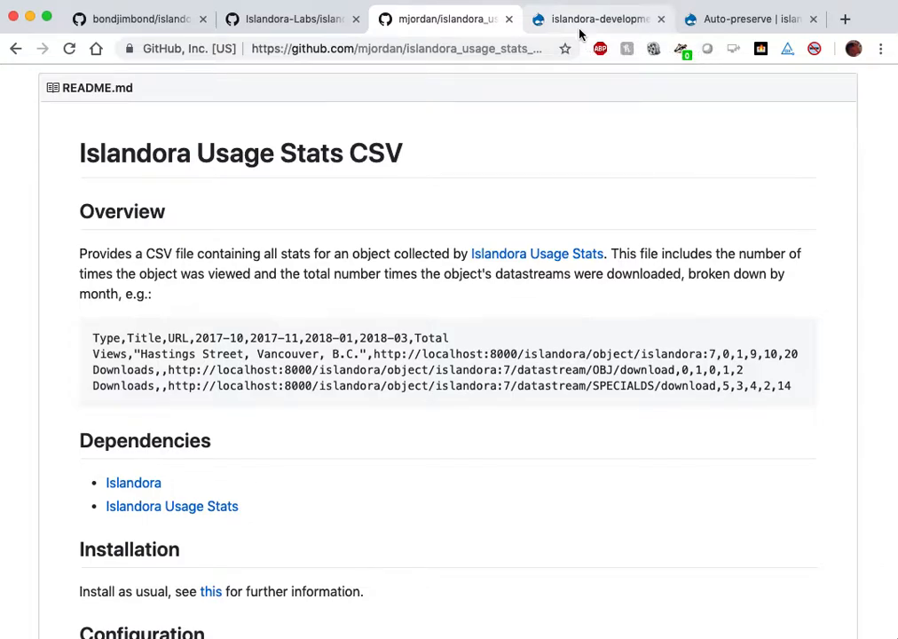
left_click(580, 32)
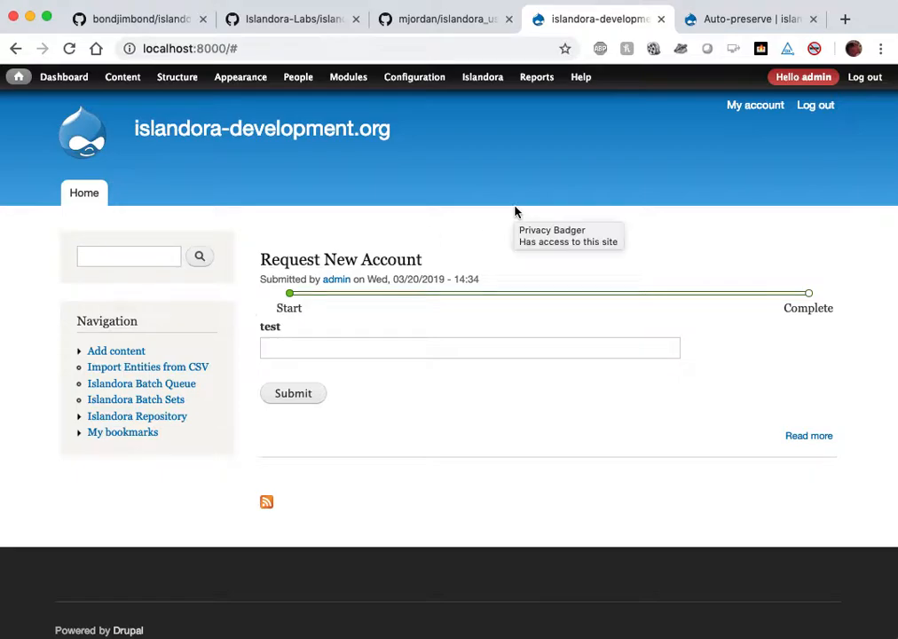
mouse_move(351, 84)
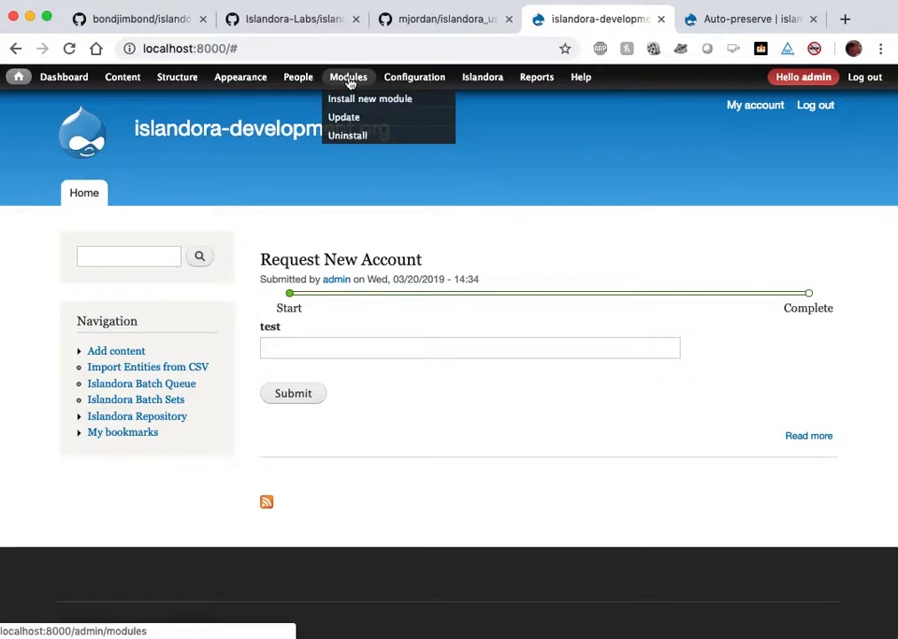
left_click(350, 80)
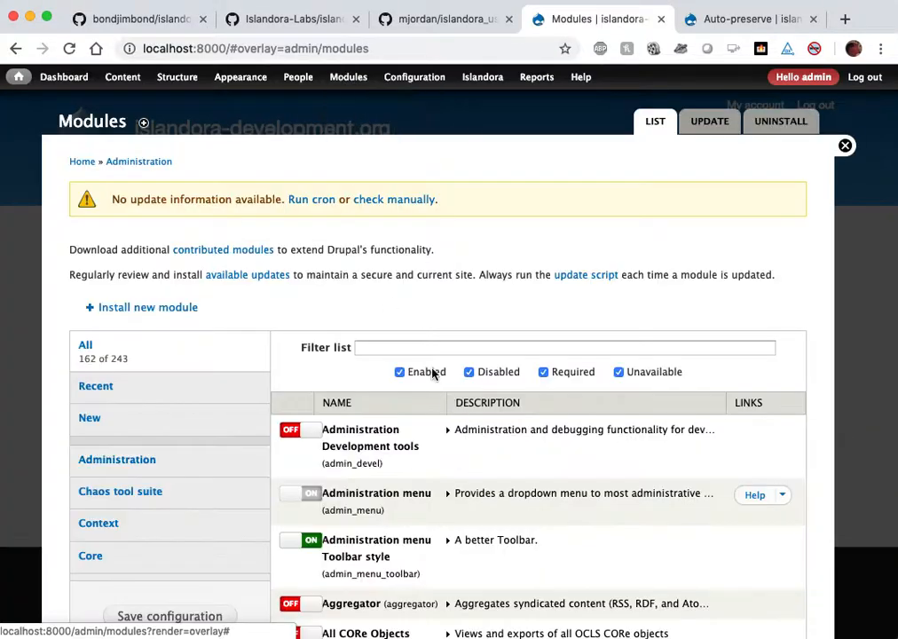
left_click(424, 347)
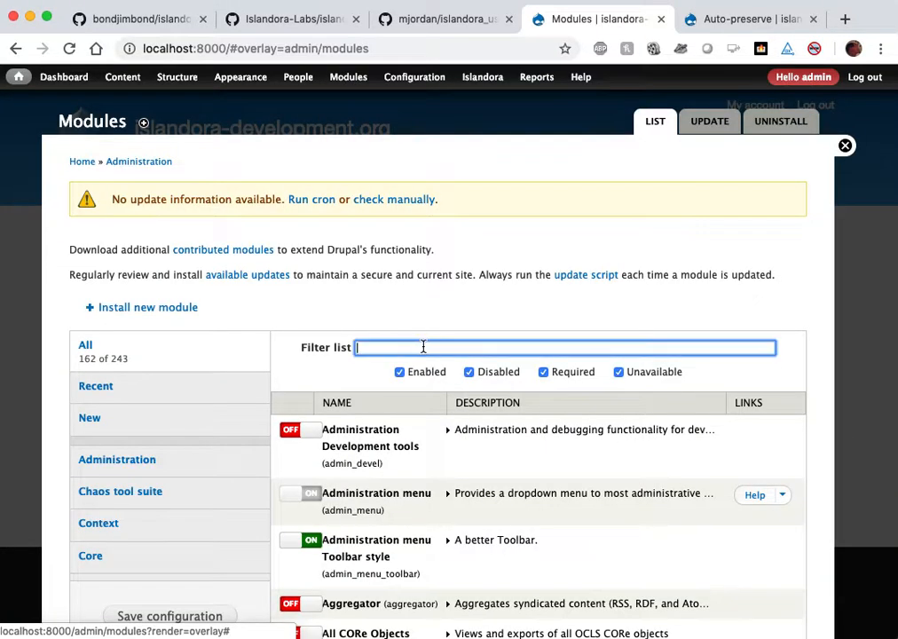
type("usage")
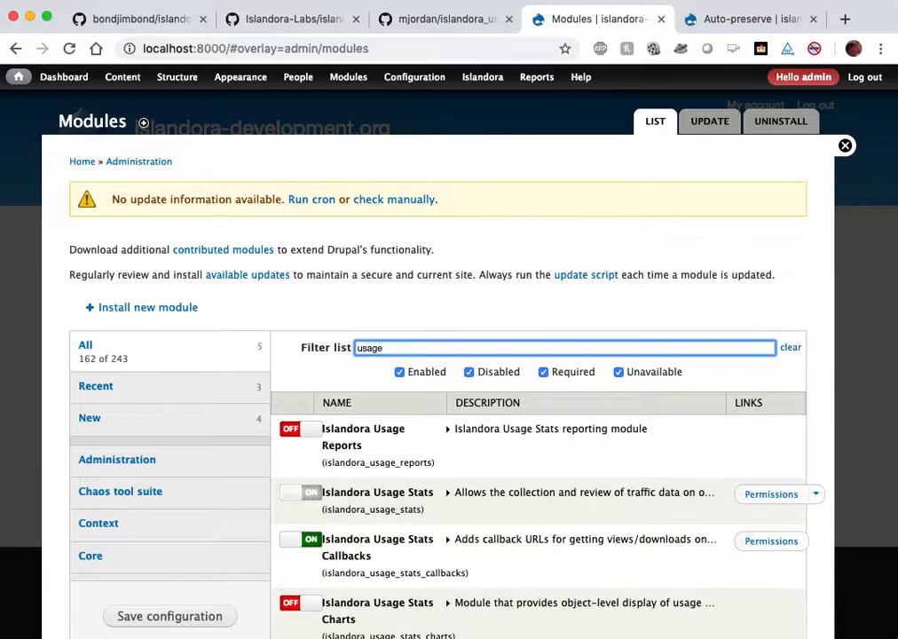
Enable the Islandora Usage Reports, Usage Stats Charts and Usage Stats CSV modules, save the configuration and close the overlay
scroll(411, 305, "down", 2)
left_click(303, 331)
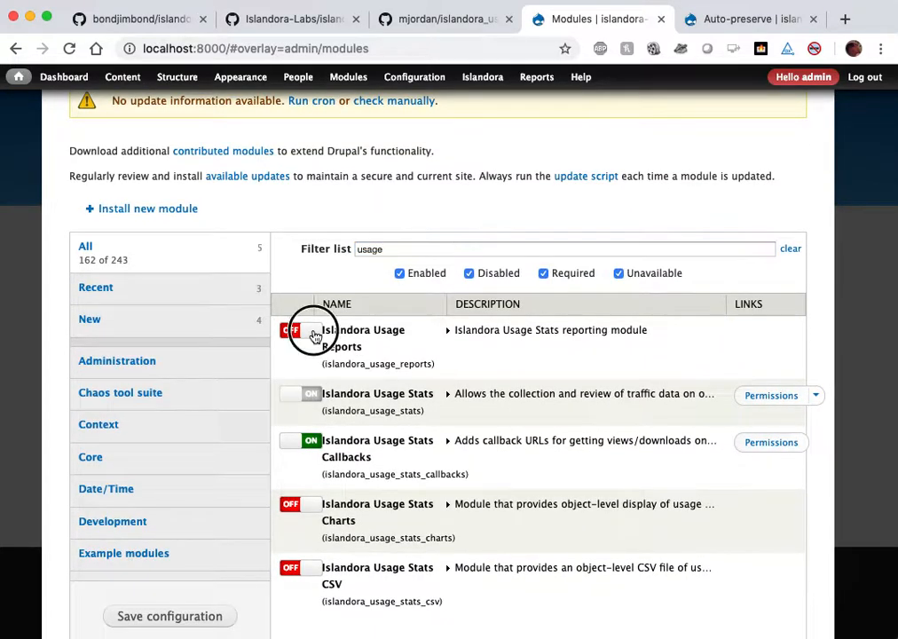
left_click(308, 512)
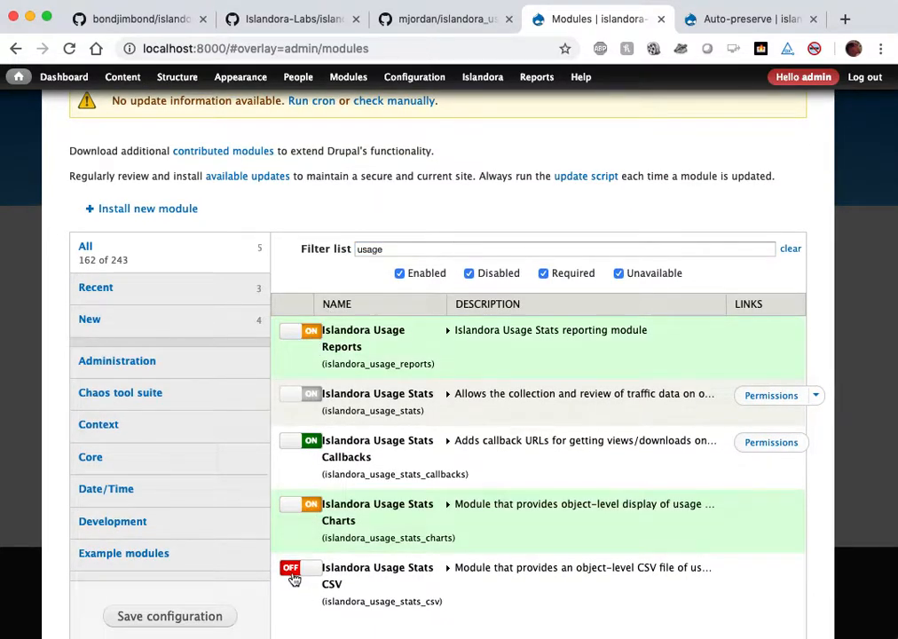
left_click(302, 570)
left_click(195, 617)
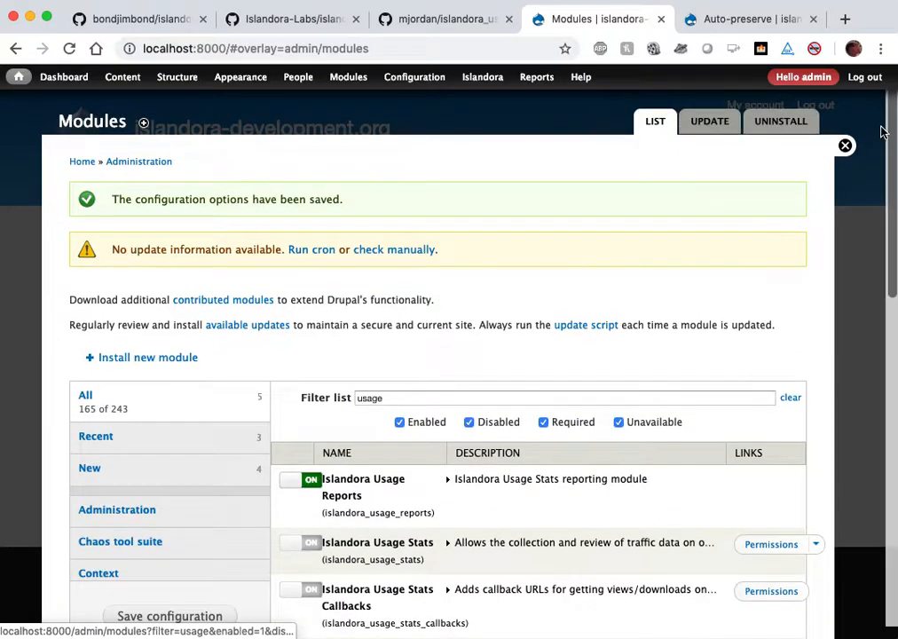
left_click(846, 146)
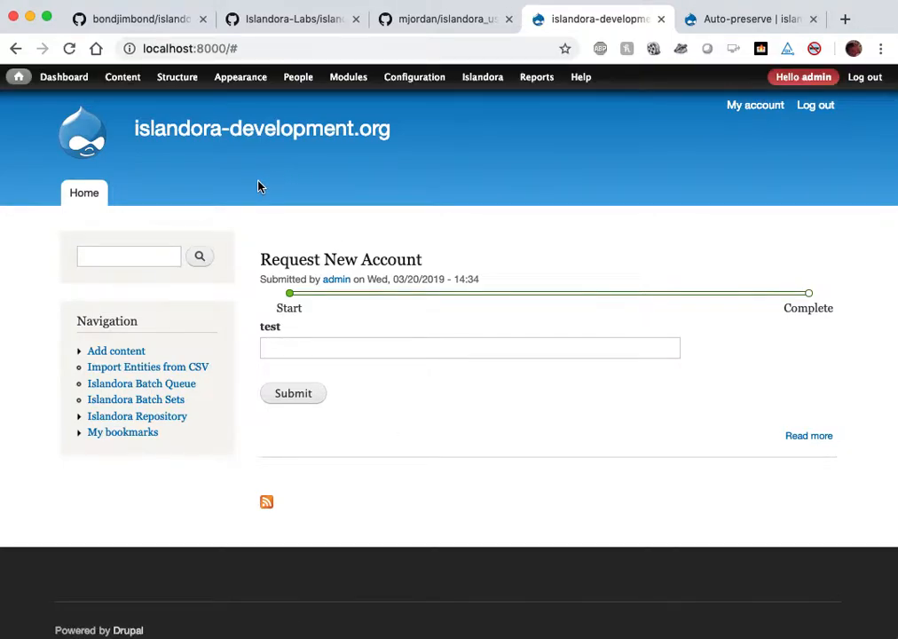
Find the "Object usage" block on the Blocks administration page and open its configuration
mouse_move(176, 80)
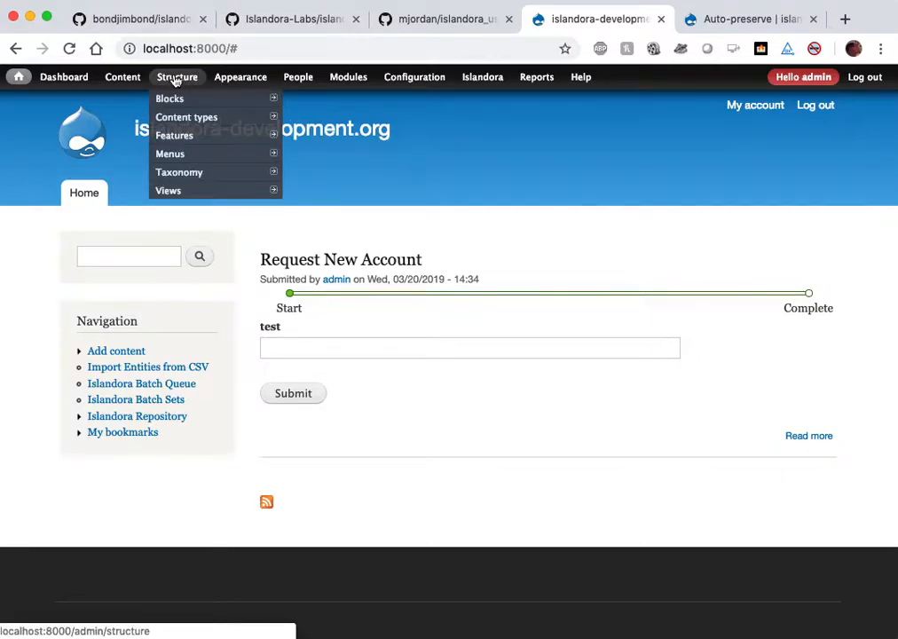
mouse_move(172, 104)
left_click(171, 101)
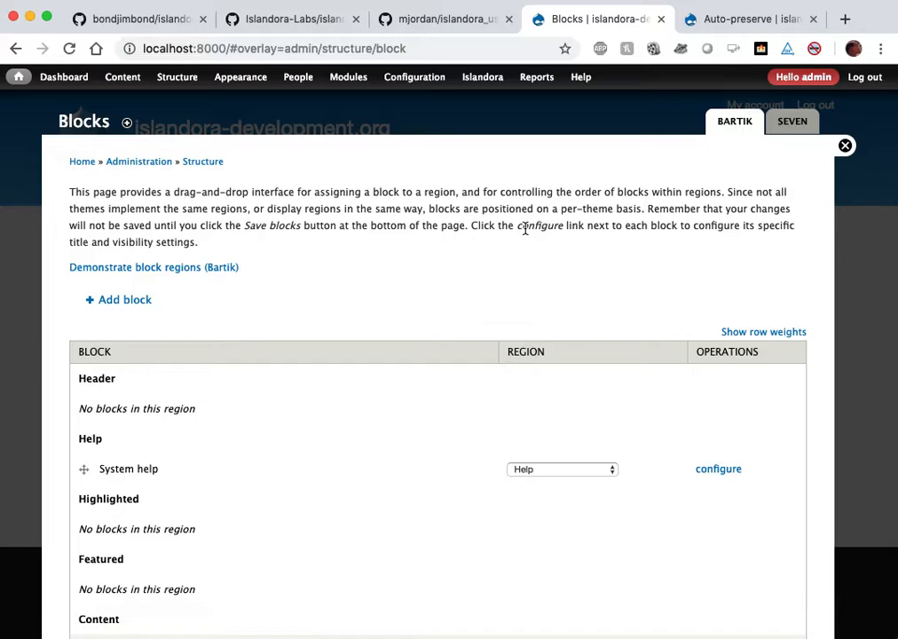
key("super+f")
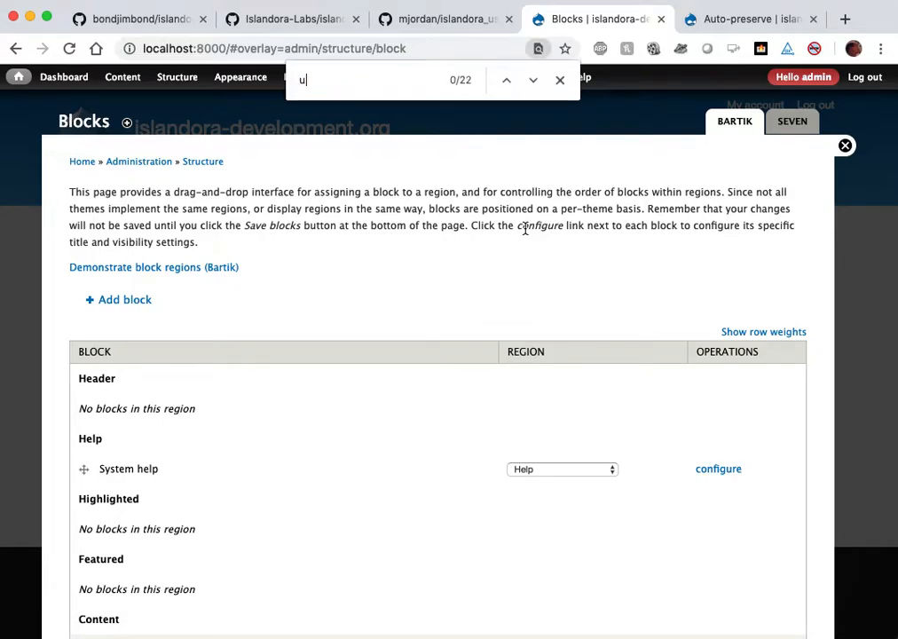
type("usage")
scroll(330, 466, "down", 5)
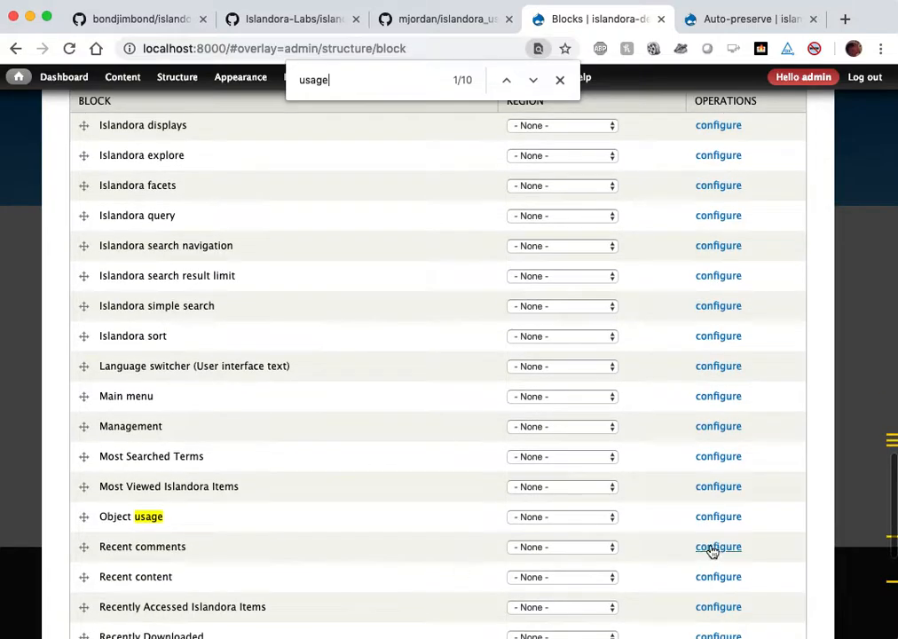
left_click(721, 518)
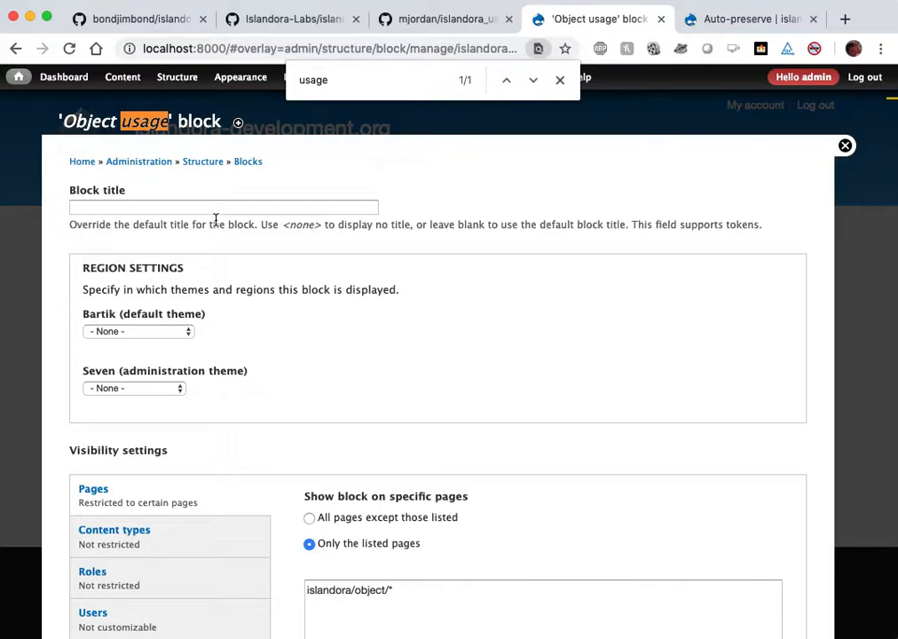
Set the Object usage block's region in the Bartik theme to "Sidebar second"
left_click(186, 334)
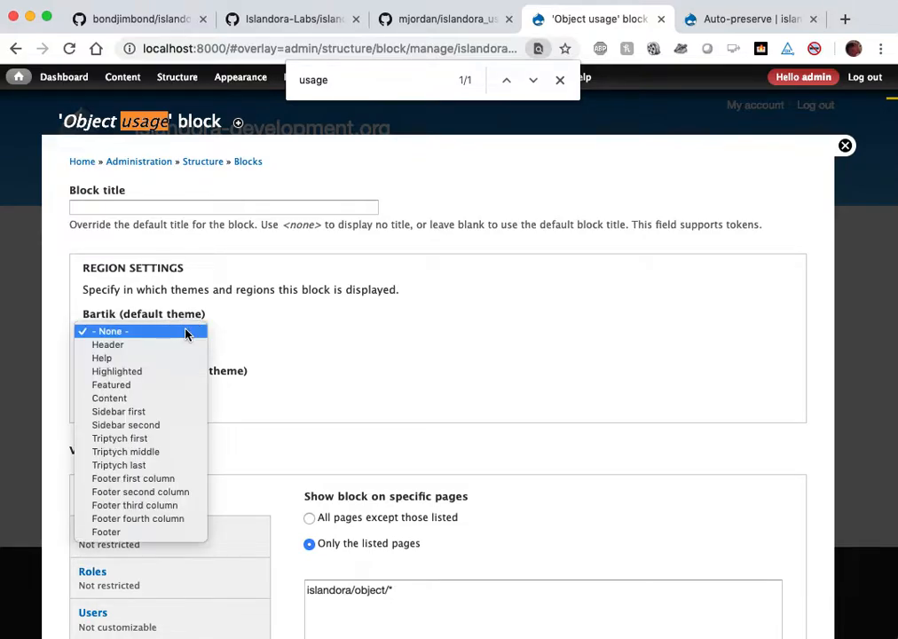
left_click(165, 426)
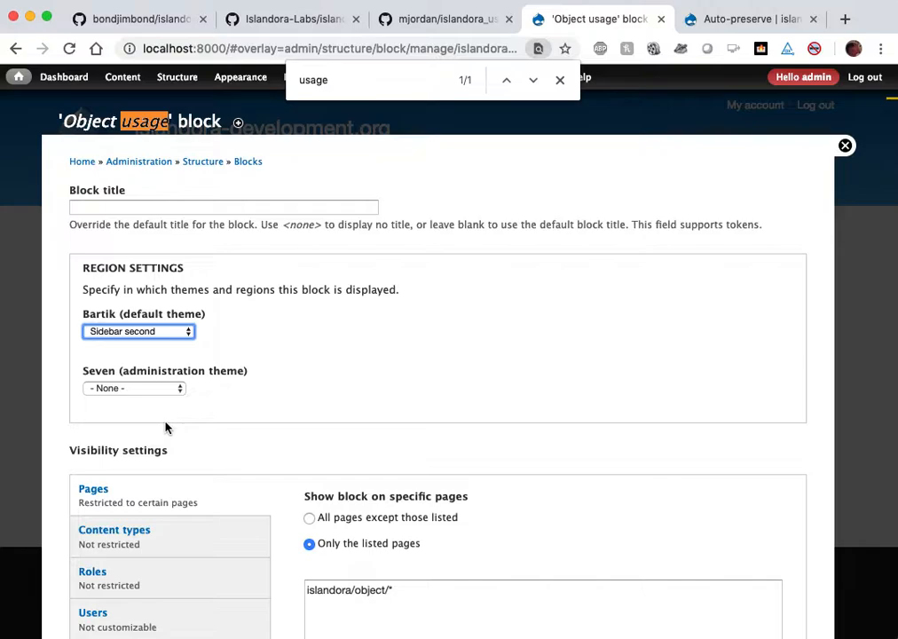
left_click(177, 333)
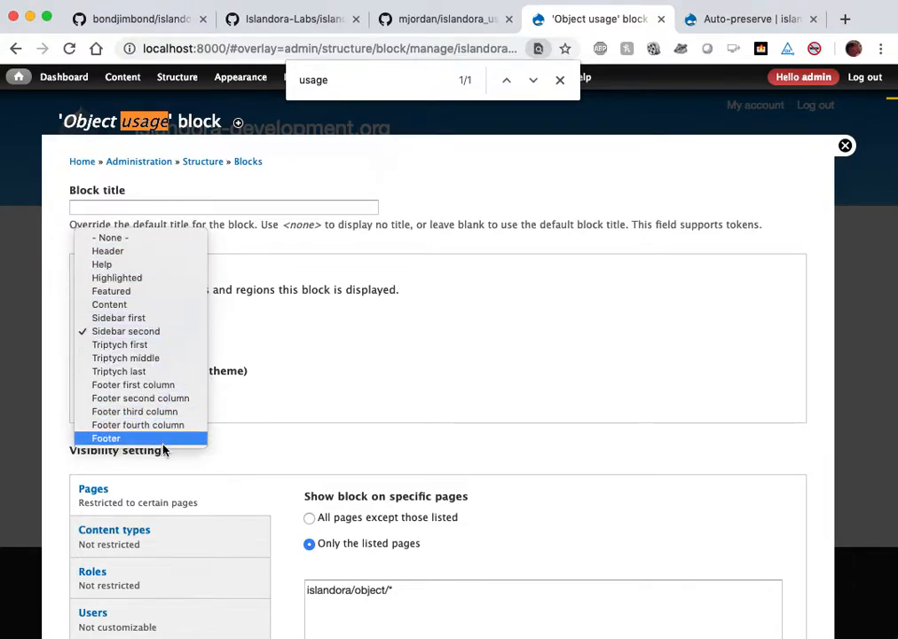
left_click(435, 373)
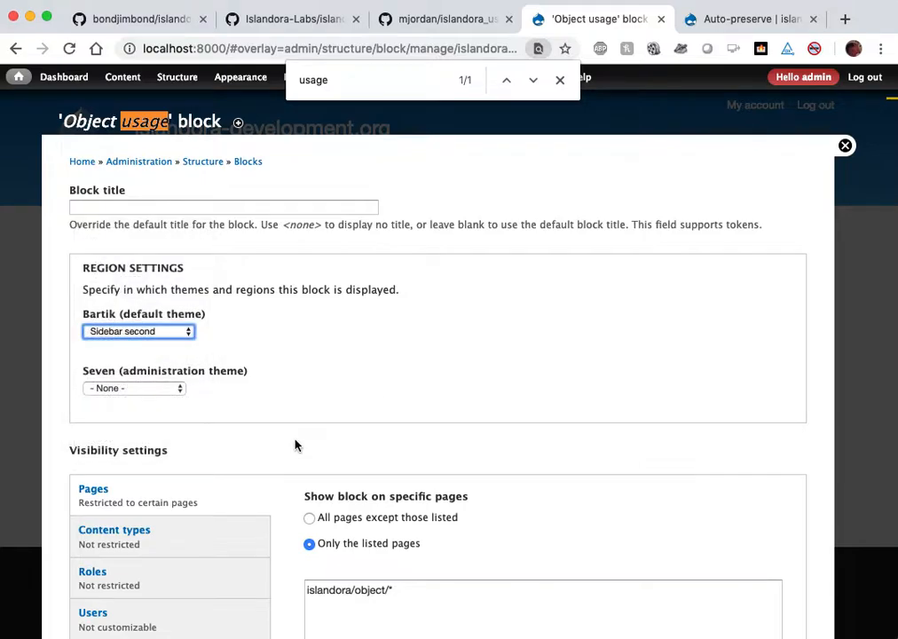
Review the Object usage block's page visibility settings and save the block configuration
scroll(296, 447, "down", 2)
scroll(299, 442, "down", 1)
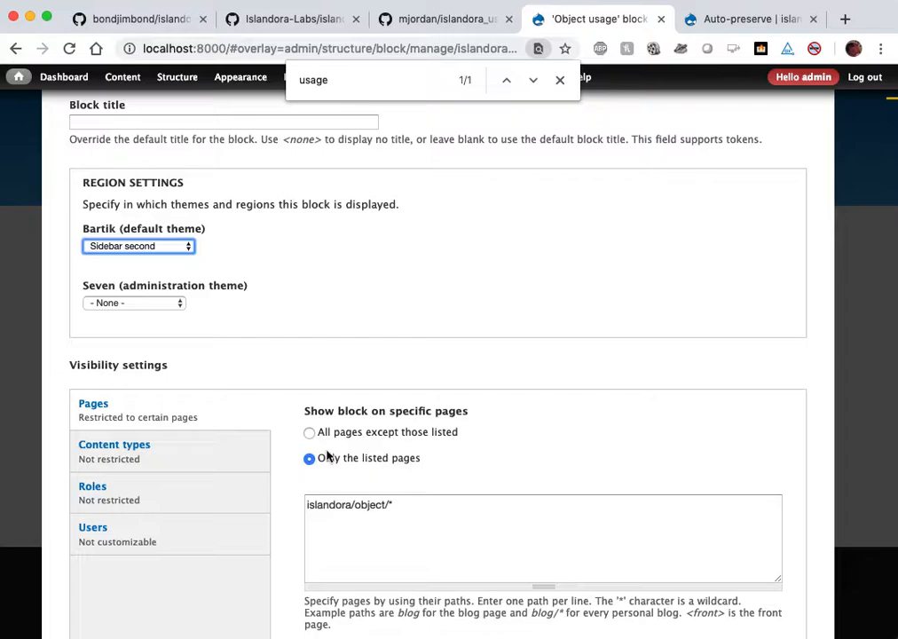
left_click_drag(297, 414, 499, 503)
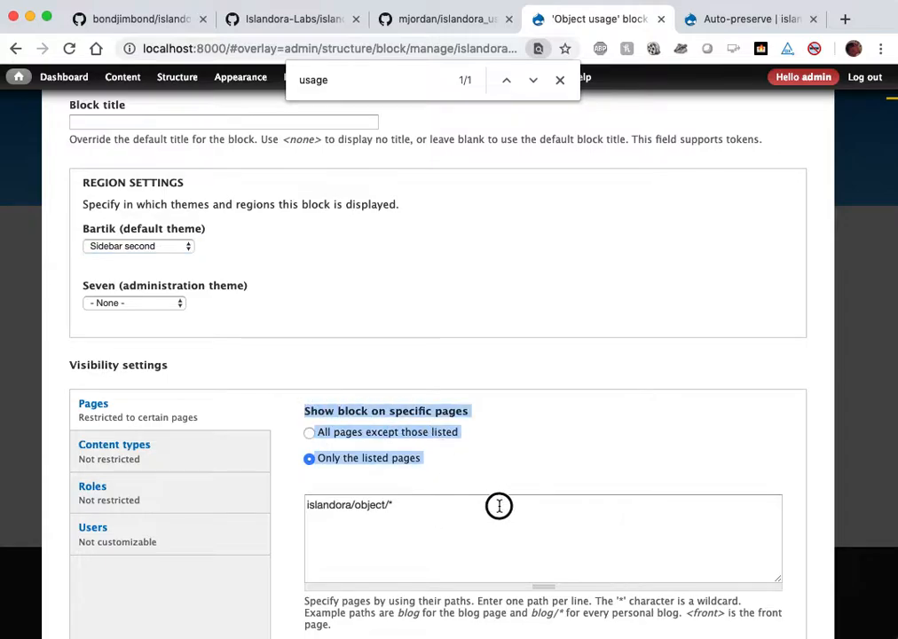
left_click(596, 408)
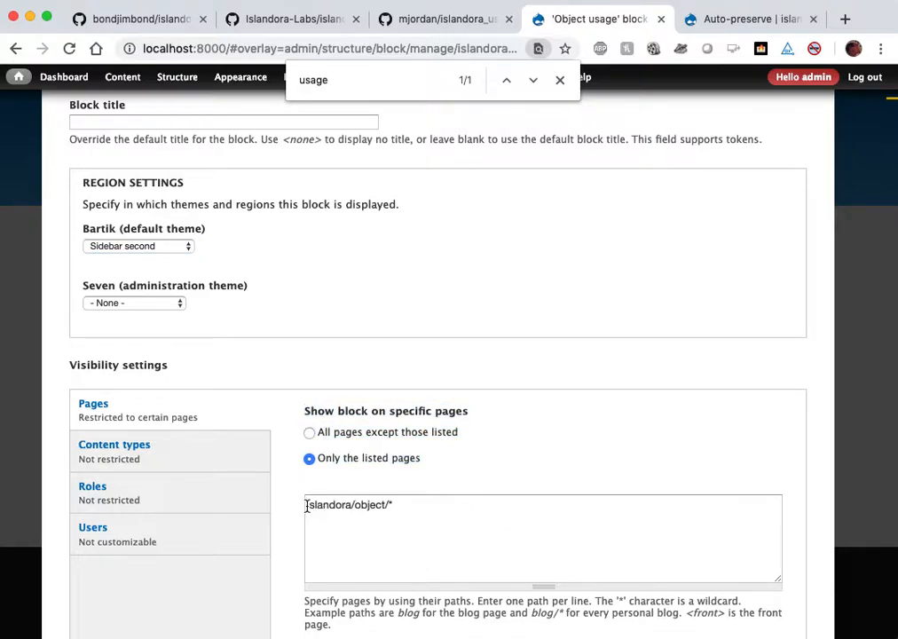
left_click_drag(307, 506, 397, 505)
left_click(408, 505)
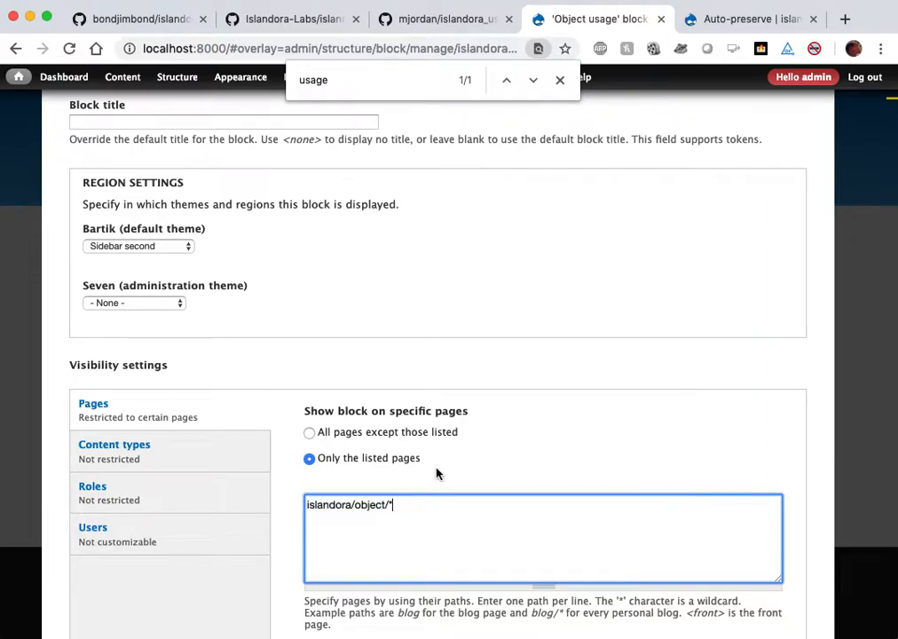
scroll(436, 474, "down", 3)
left_click(141, 565)
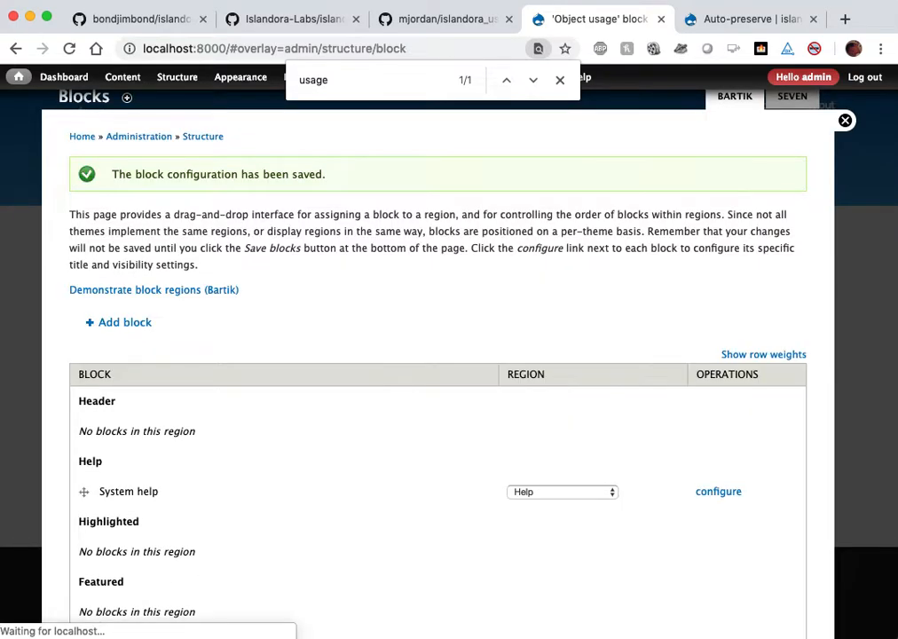
Reload the Auto-preserve object page to check the display of the Object usage block
left_click(740, 20)
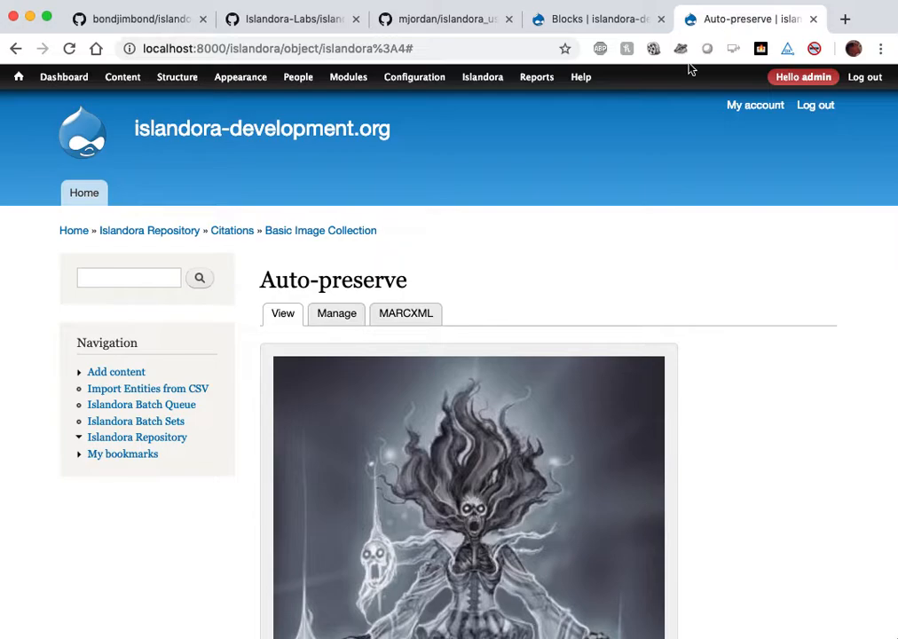
left_click(66, 49)
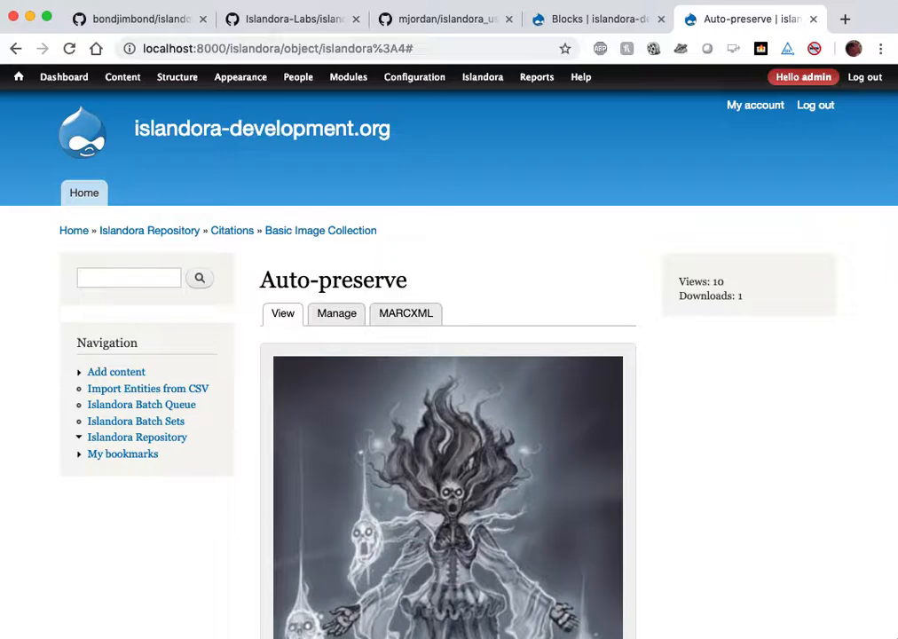
Return to the site's administration, reopen the Blocks page and search it for "charts"
left_click(577, 21)
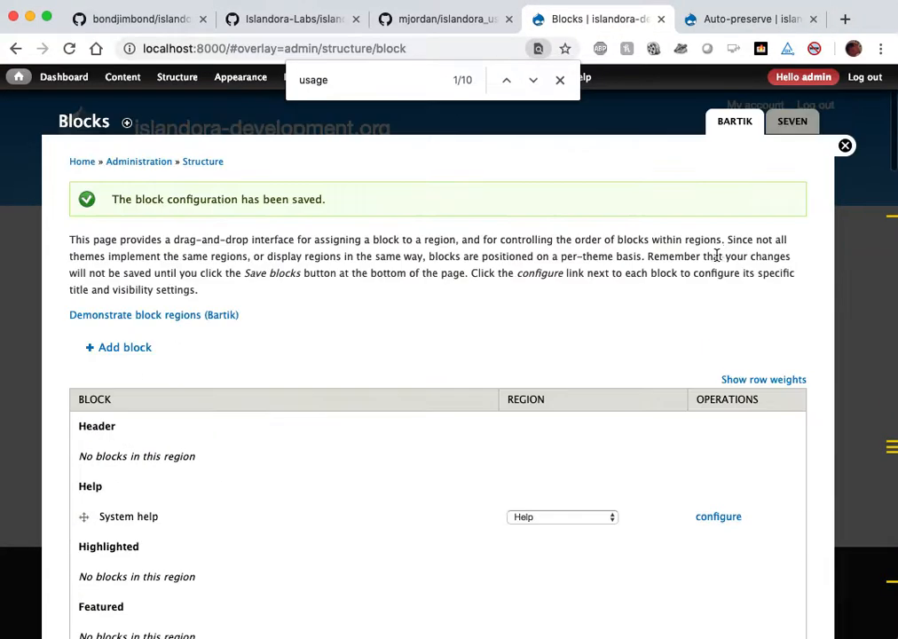
left_click(846, 146)
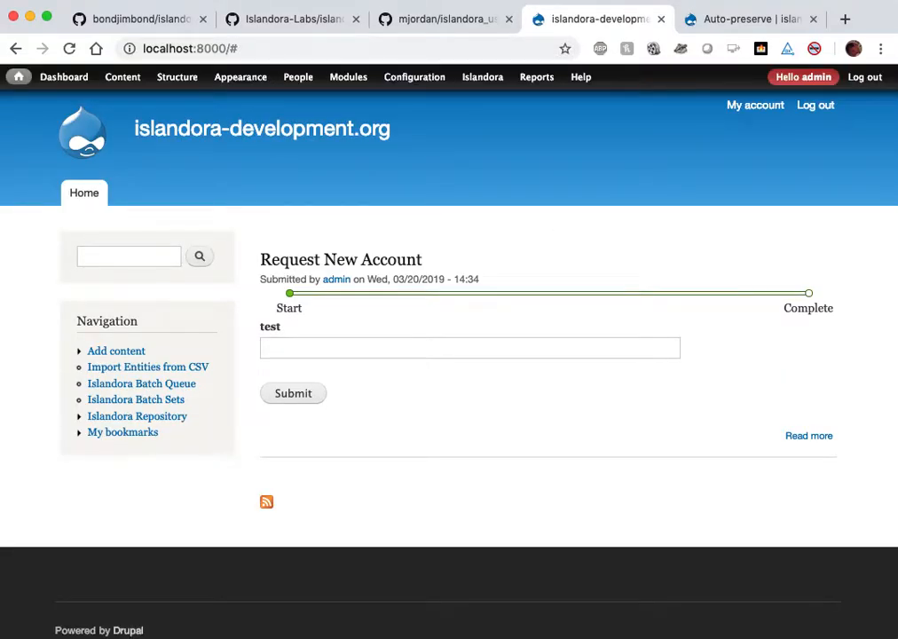
mouse_move(177, 78)
left_click(173, 100)
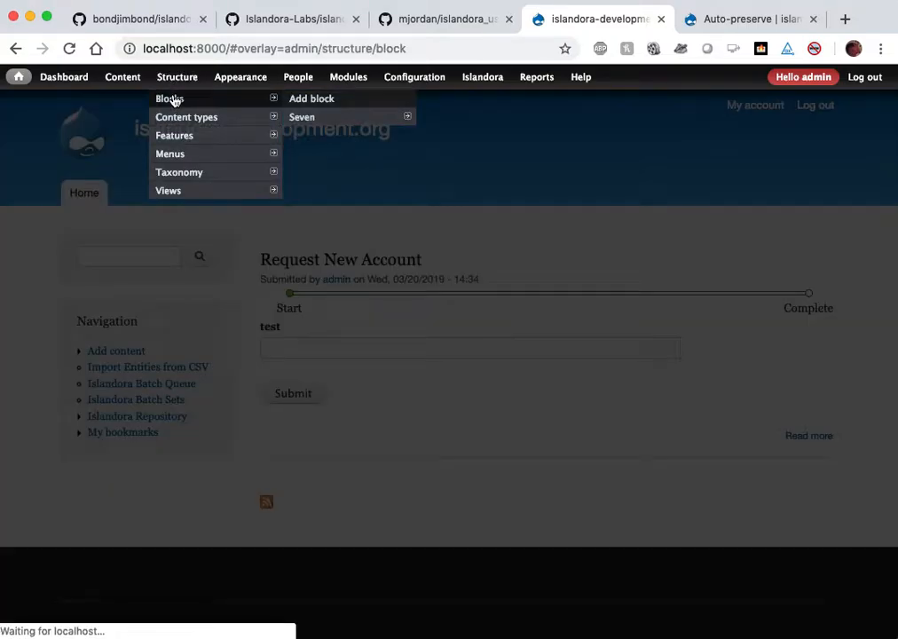
key("super+f")
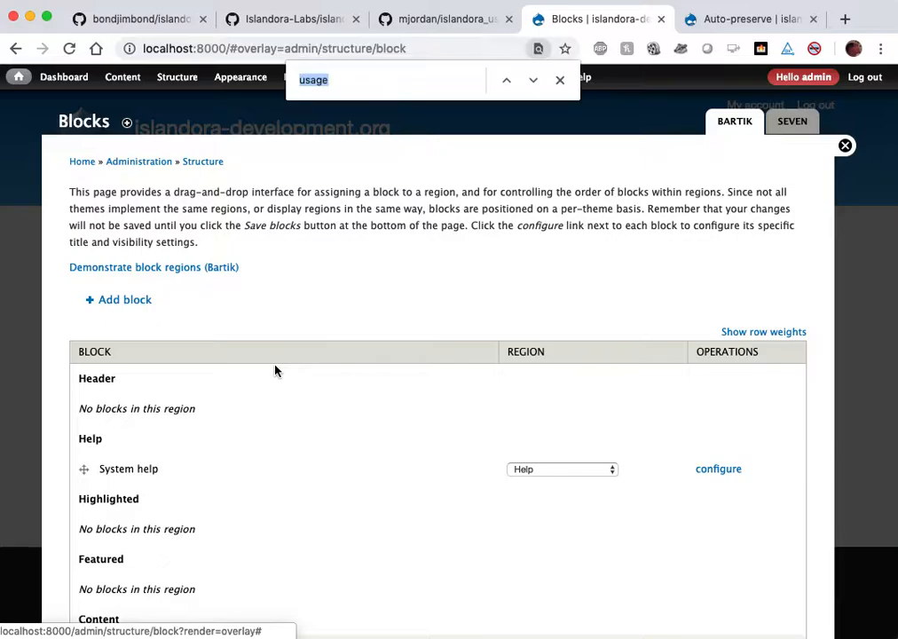
type("charts")
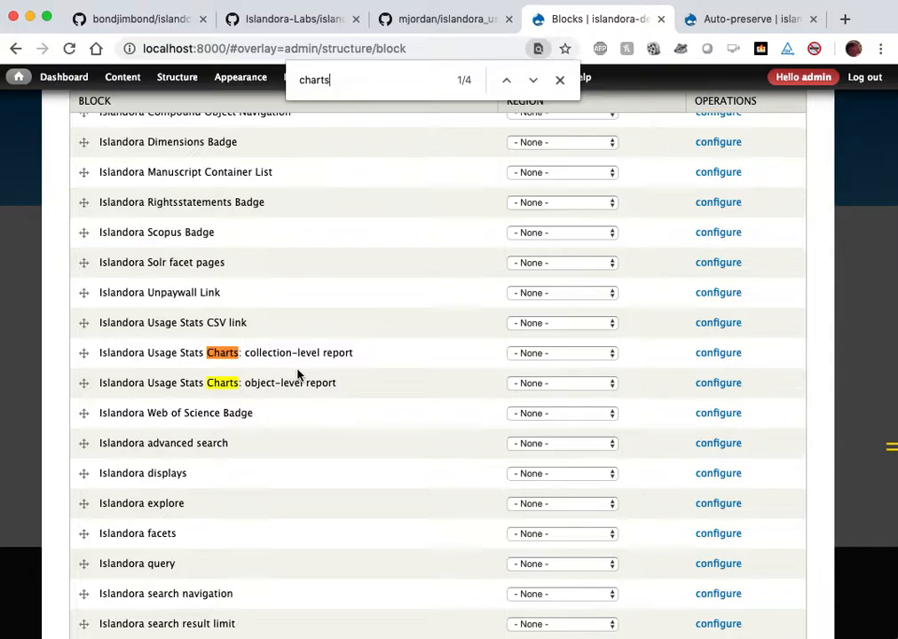
Assign the "Islandora Usage Stats Charts: collection-level report" block to the Content region
left_click(554, 357)
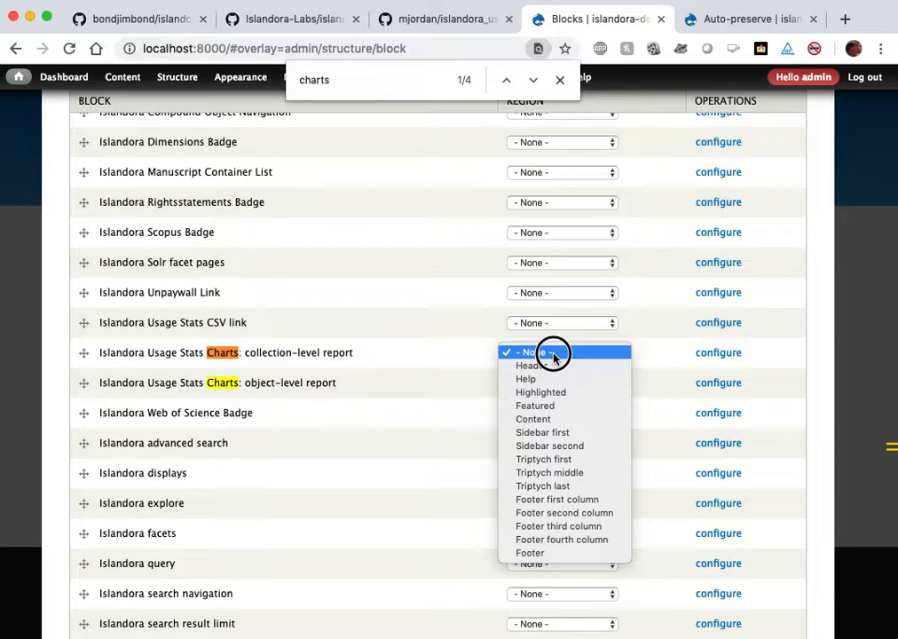
left_click(370, 357)
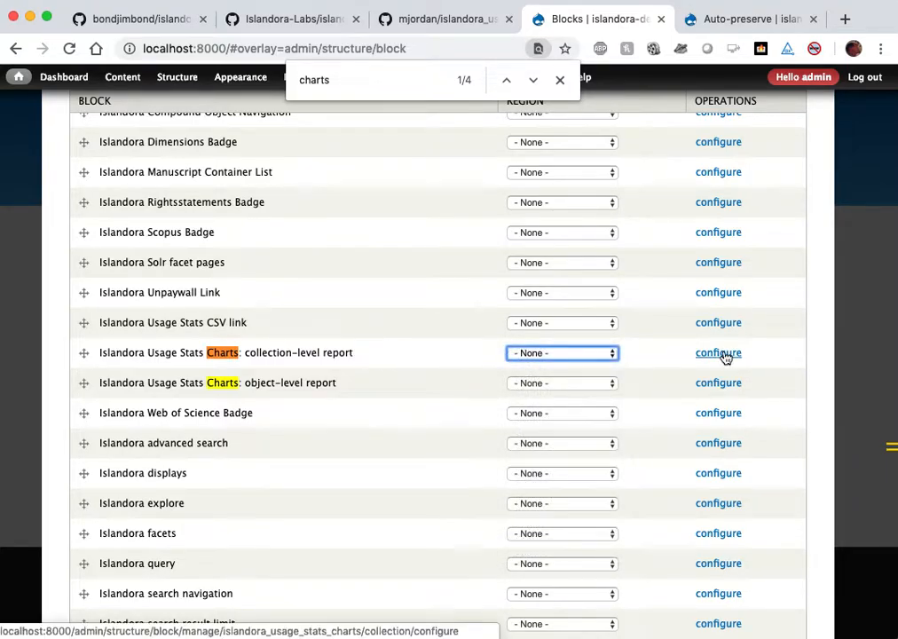
left_click(593, 355)
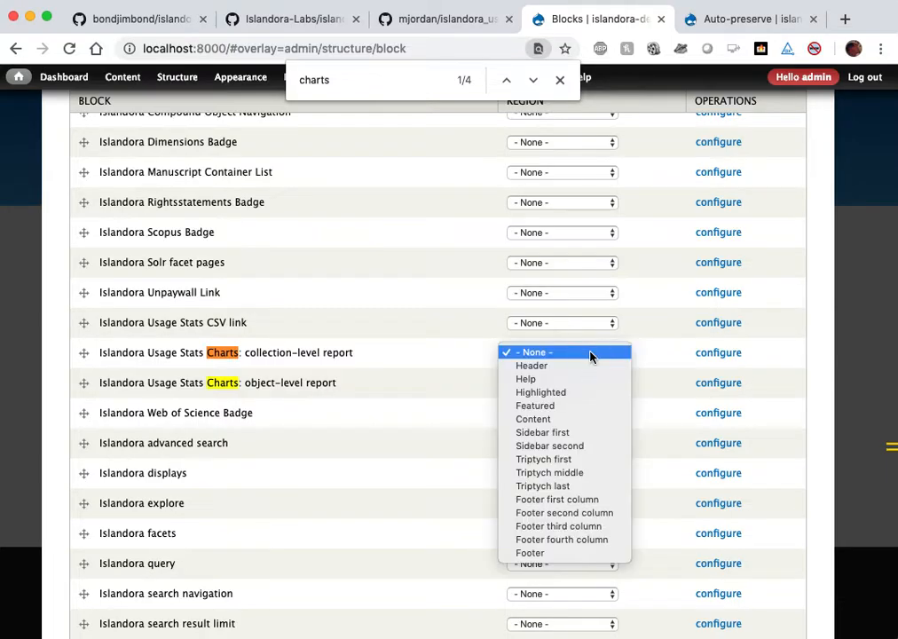
left_click(577, 420)
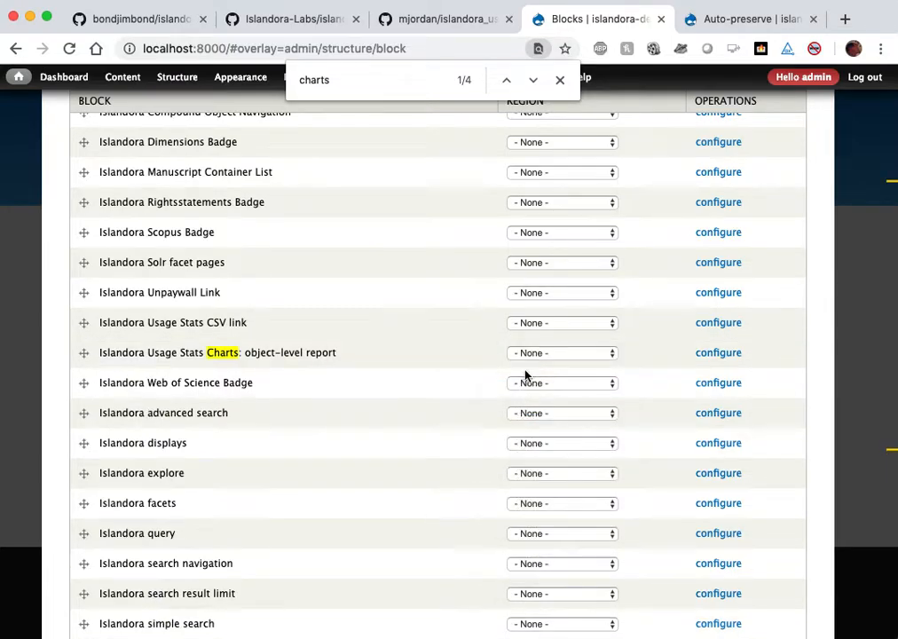
Assign the "Islandora Usage Stats Charts: object-level report" block to the Content region and save the block layout
left_click(593, 354)
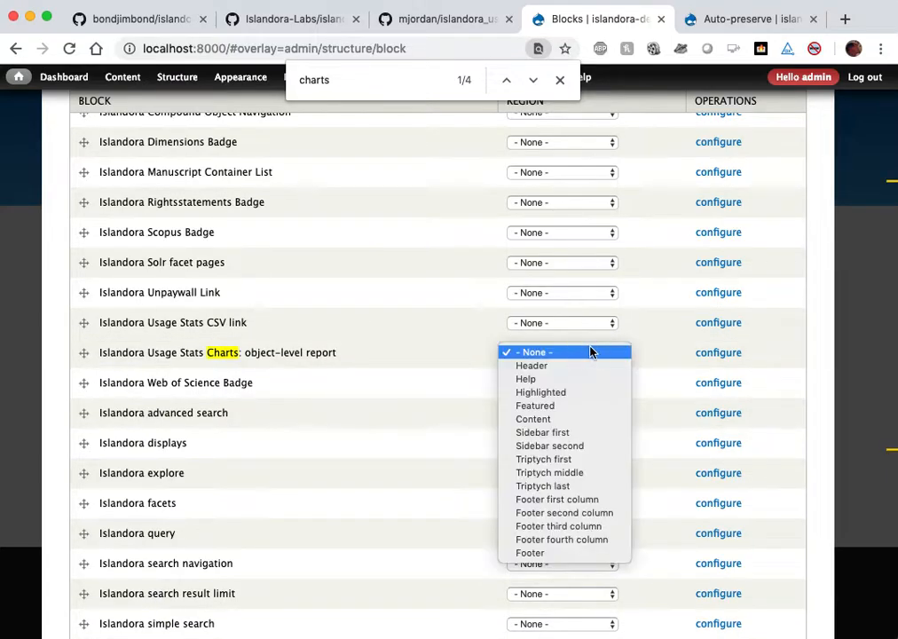
left_click(578, 419)
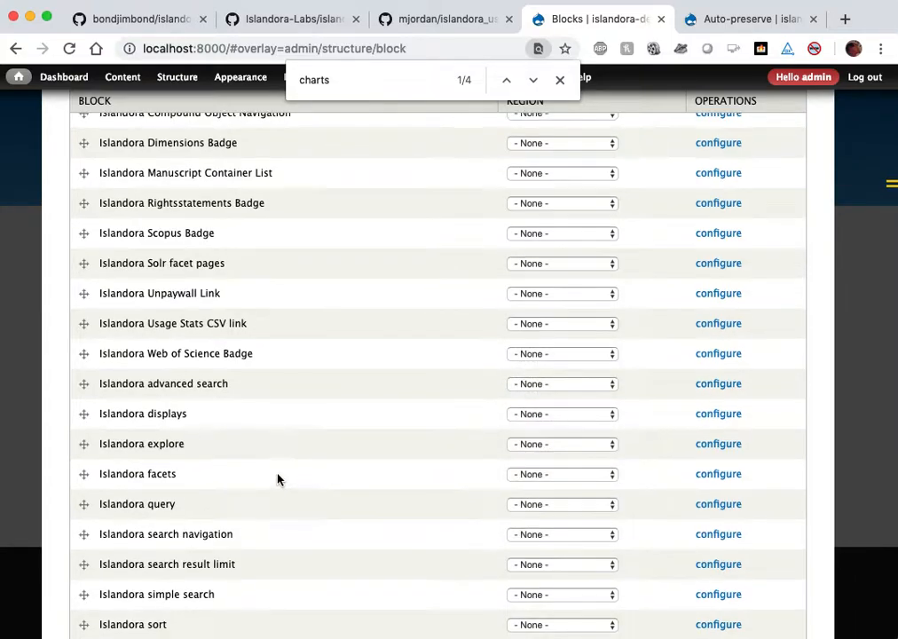
scroll(278, 479, "up", 20)
scroll(284, 487, "up", 4)
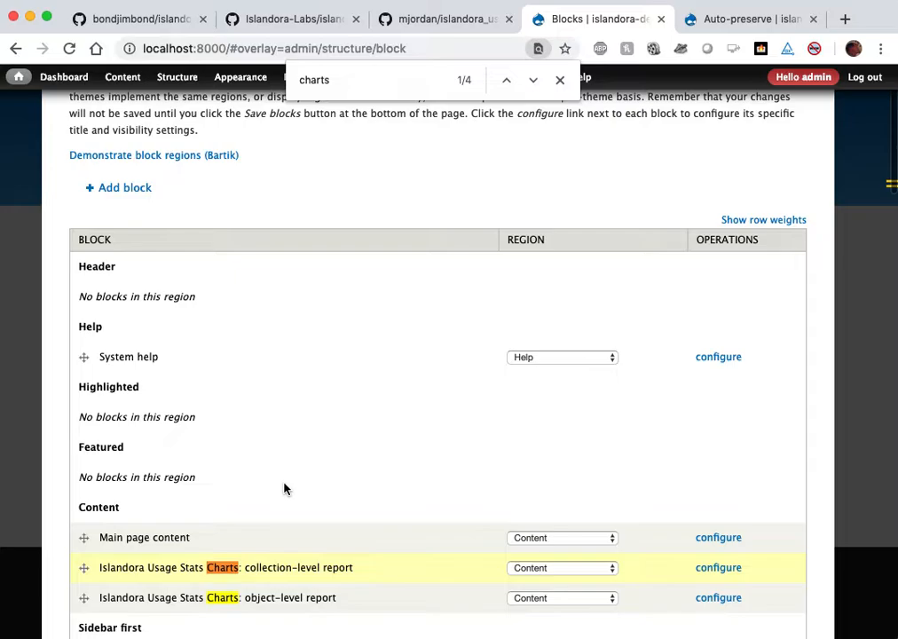
scroll(283, 487, "down", 4)
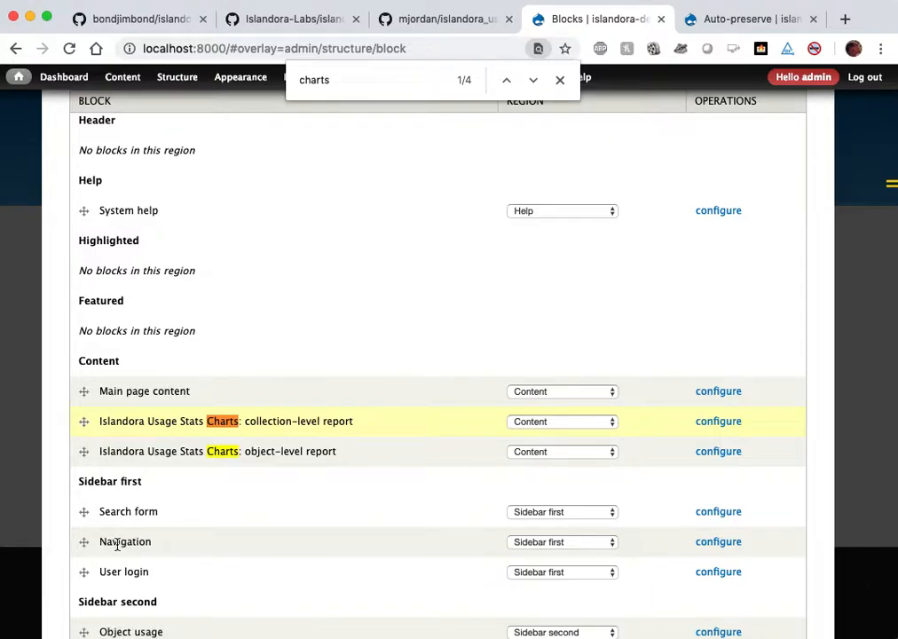
scroll(133, 519, "down", 15)
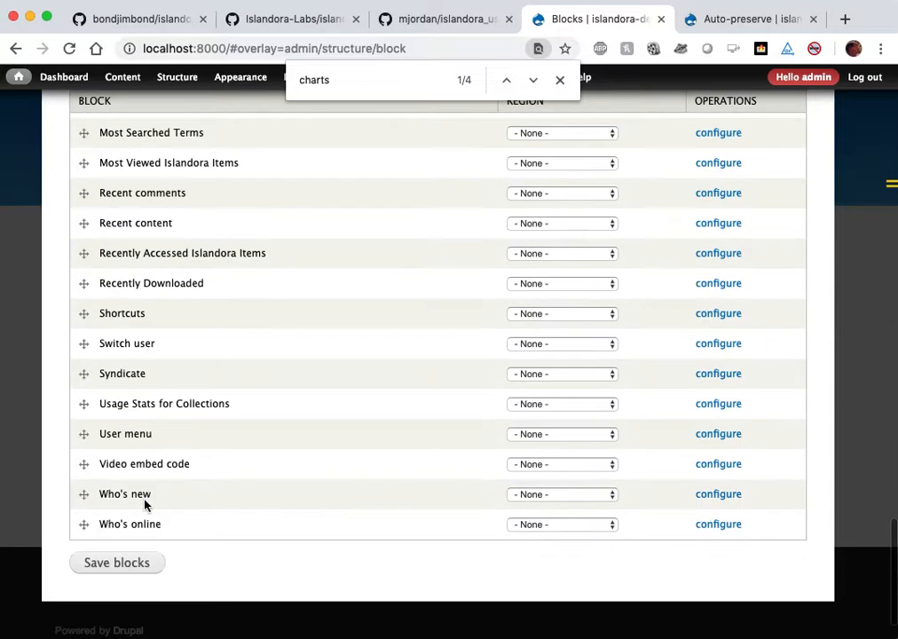
left_click(142, 566)
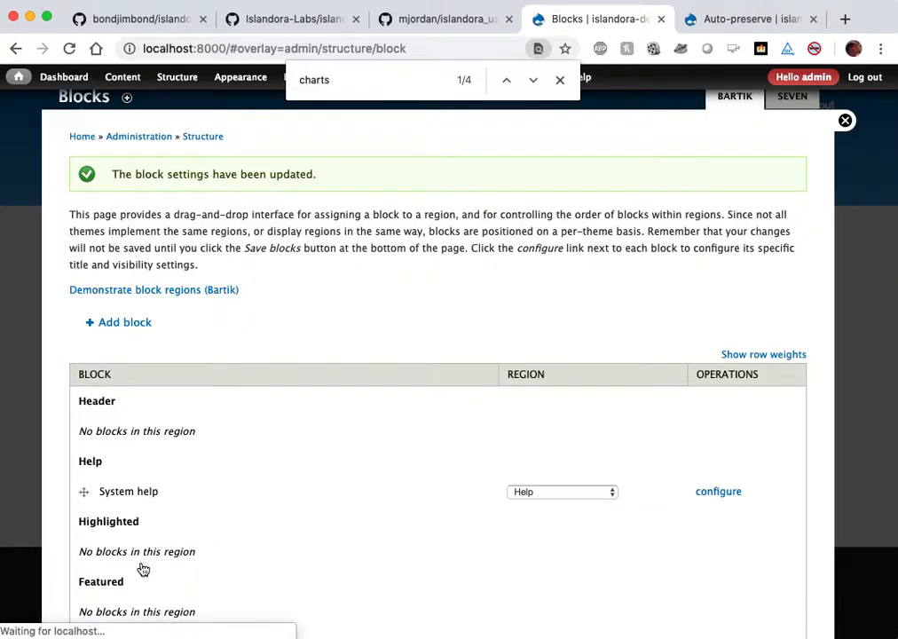
scroll(772, 380, "up", 5)
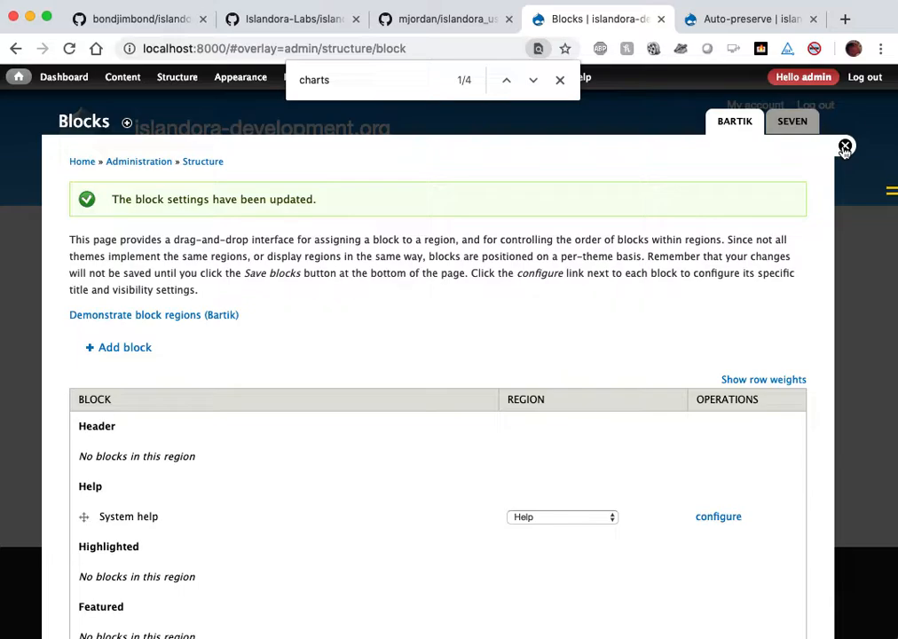
Leave the Blocks page and open the Islandora Usage Stats Charts settings from the Islandora Utility Modules
left_click(844, 144)
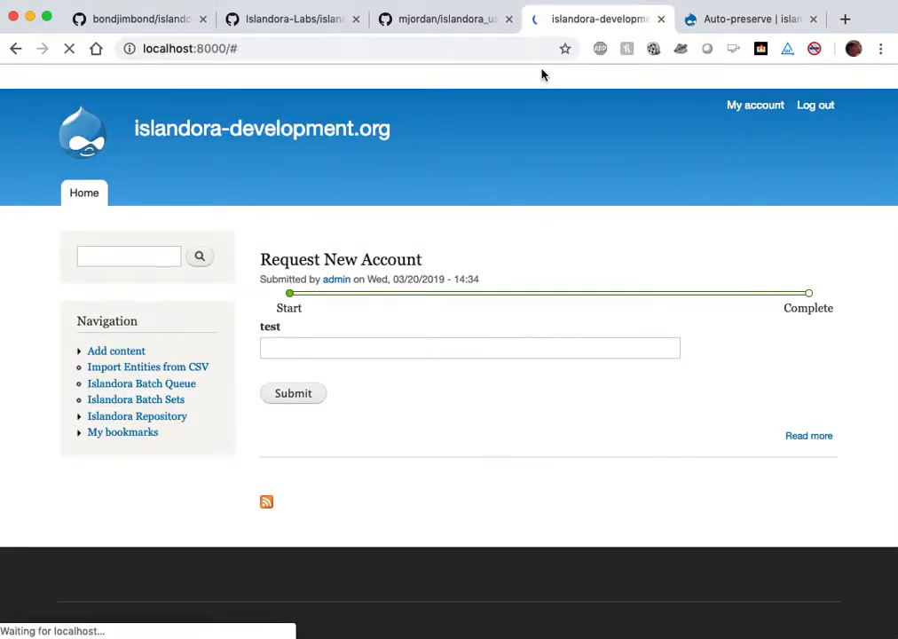
mouse_move(440, 82)
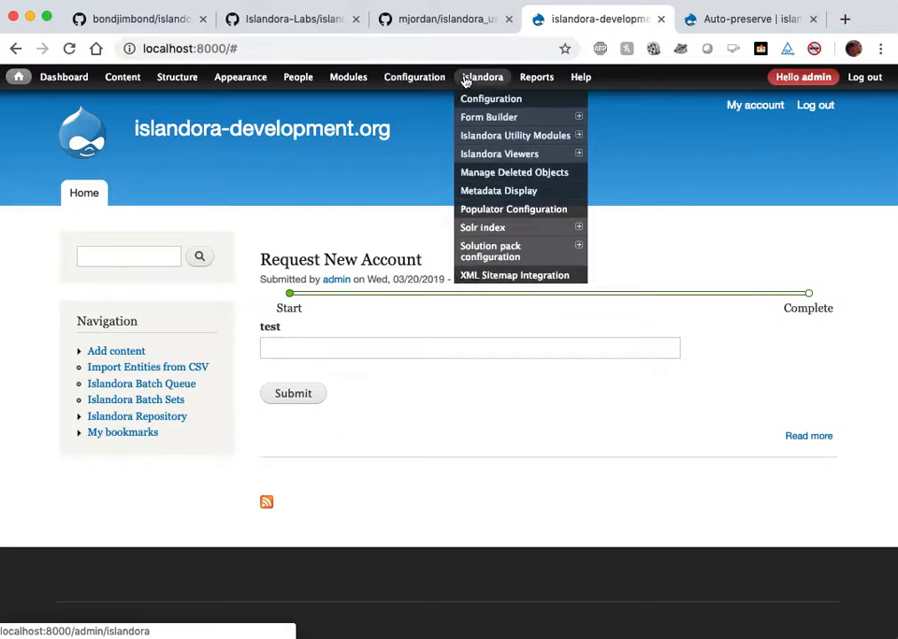
mouse_move(516, 138)
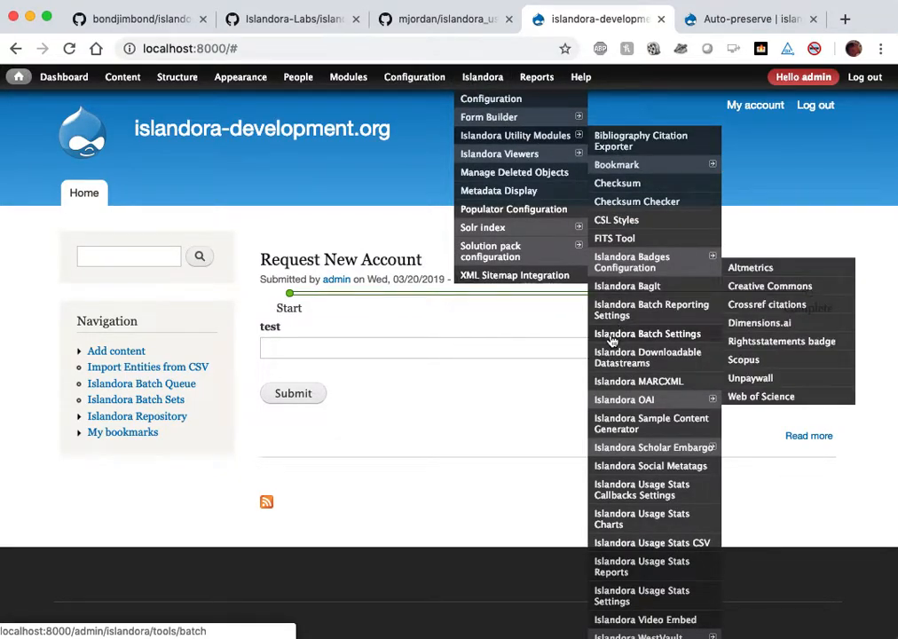
left_click(670, 524)
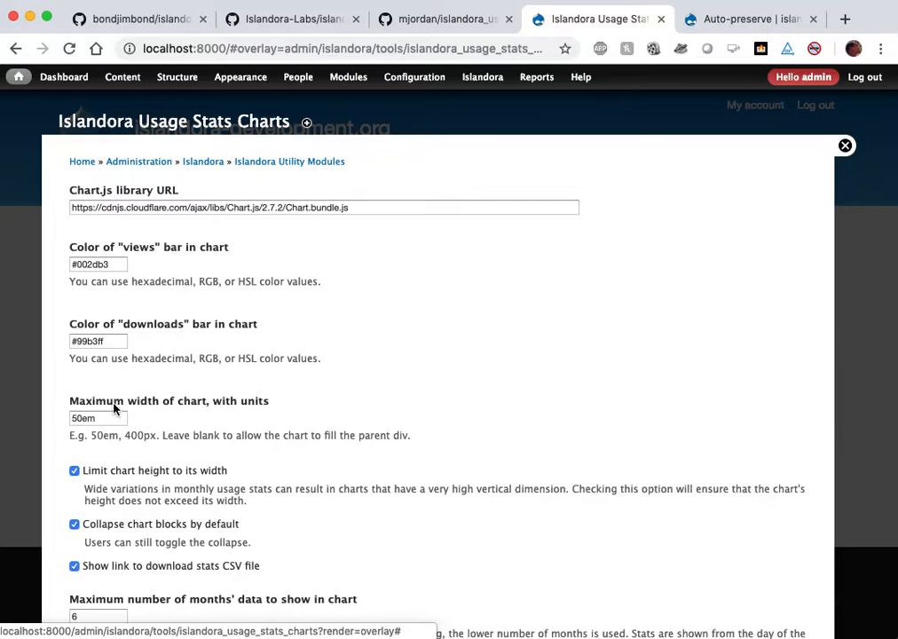
Add TN to the datastreams omitted from downloads stats, making the list RELS-EXT,RELS-INT,TECHMD,MODS,DC,TN
scroll(114, 409, "down", 1)
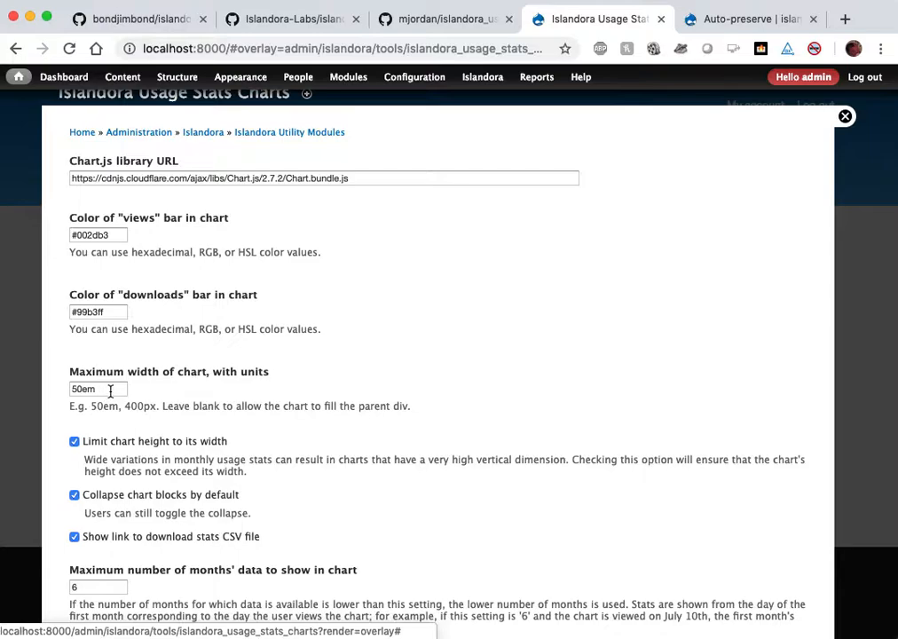
scroll(111, 406, "down", 5)
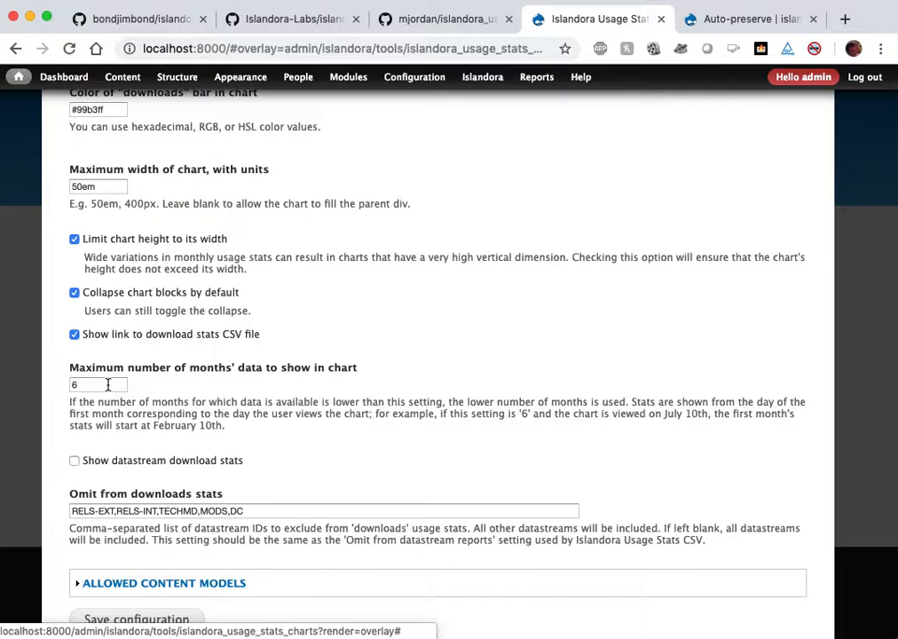
scroll(124, 384, "down", 1)
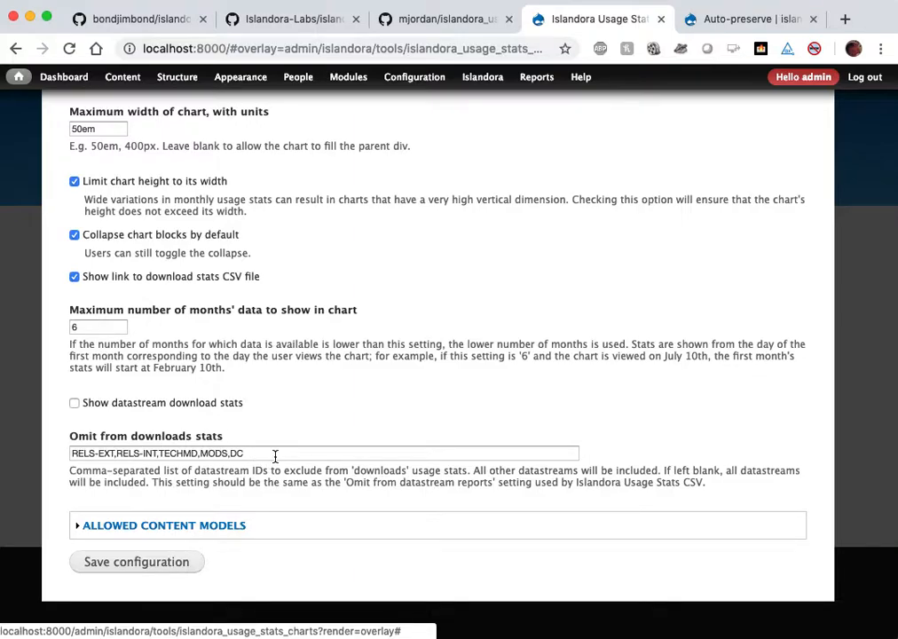
left_click_drag(71, 452, 276, 453)
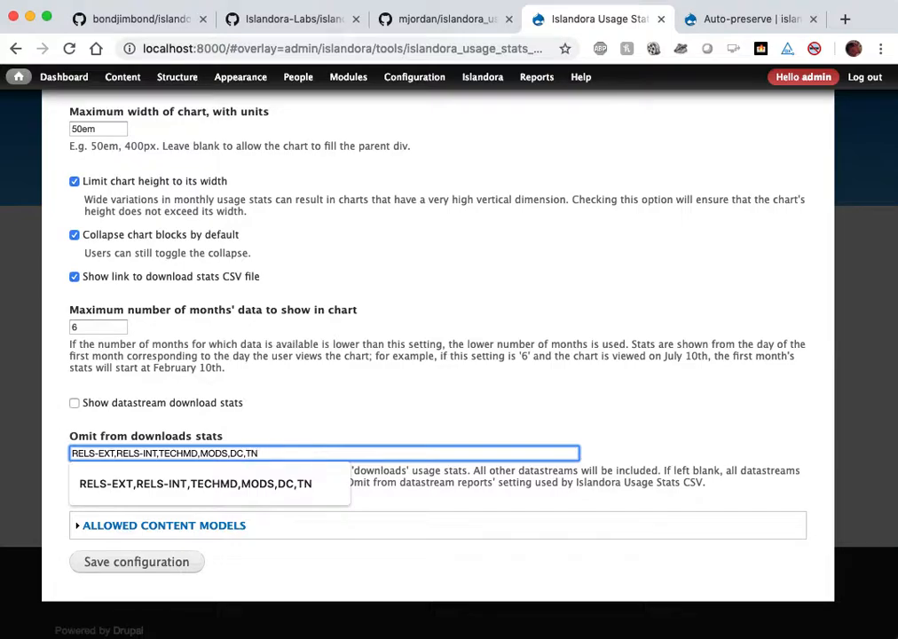
left_click(435, 393)
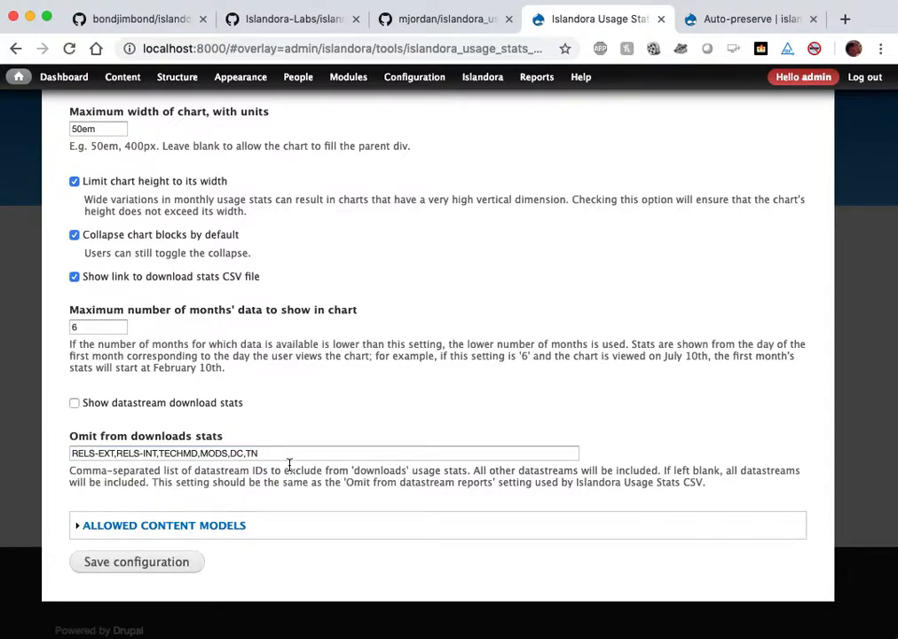
Allow every listed content model, from Islandora Collection to Transform, for the usage stats charts and save the configuration
left_click(174, 524)
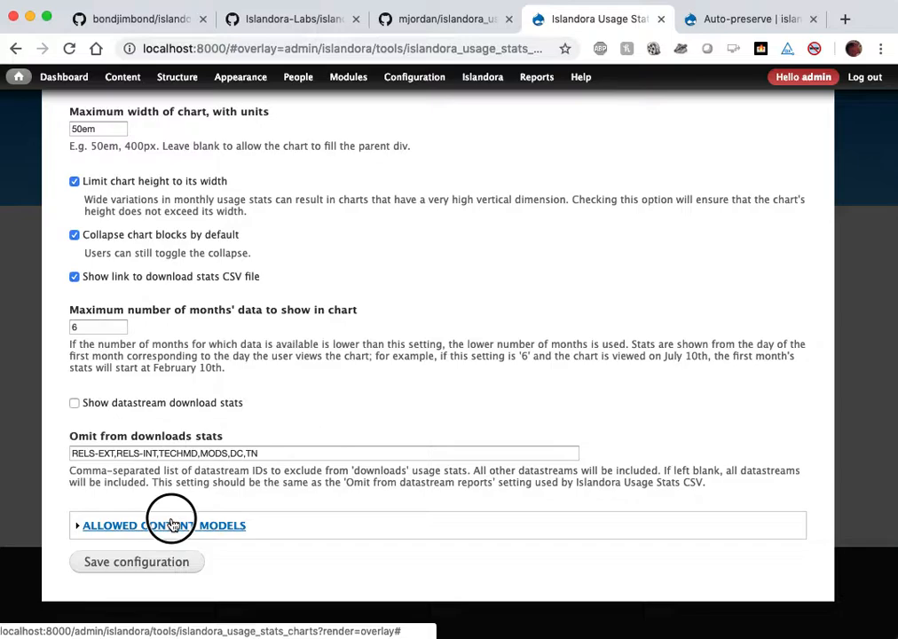
scroll(313, 488, "up", 5)
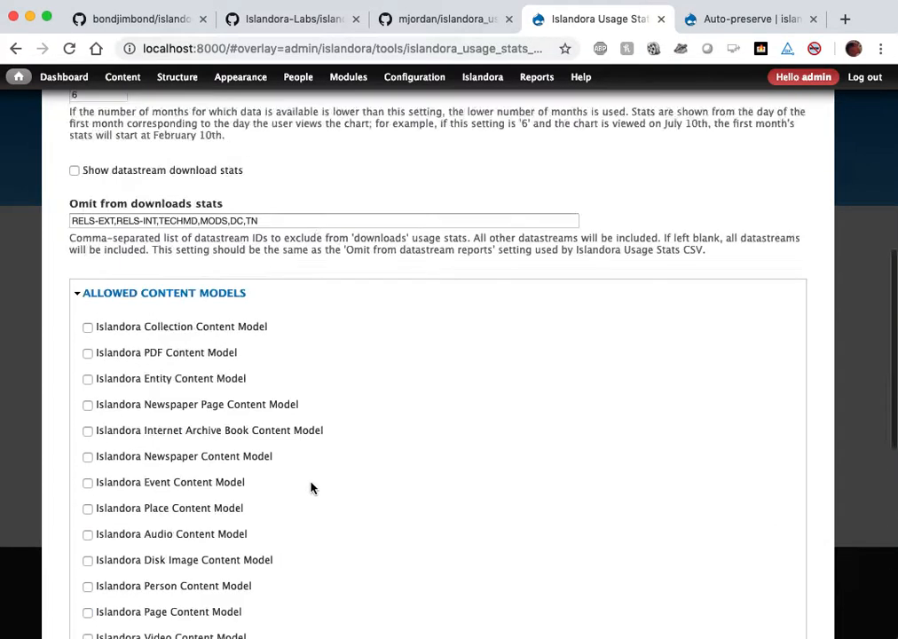
scroll(313, 486, "down", 5)
scroll(158, 427, "down", 3)
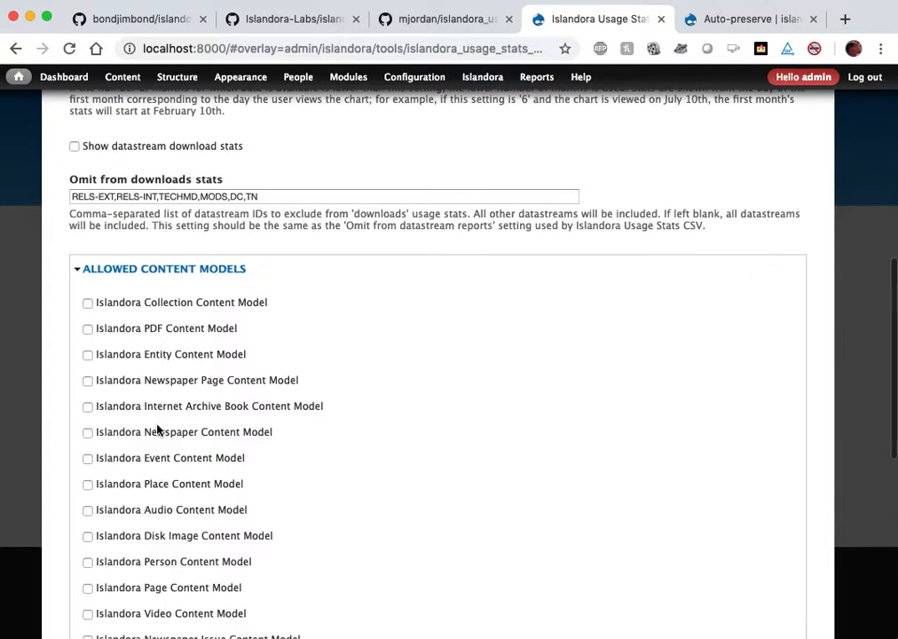
left_click(134, 308)
left_click(103, 337)
left_click(114, 383)
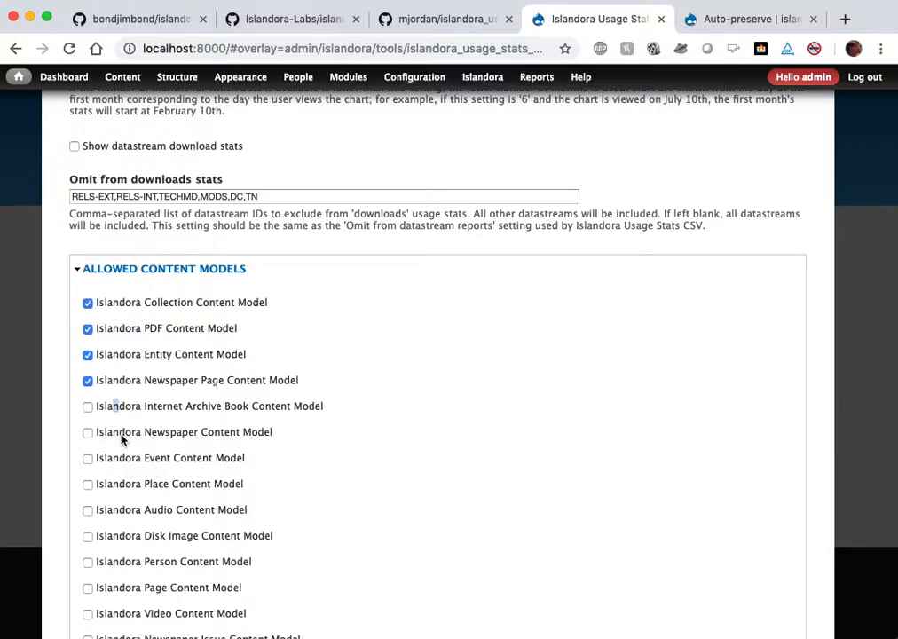
left_click(86, 460)
left_click(89, 485)
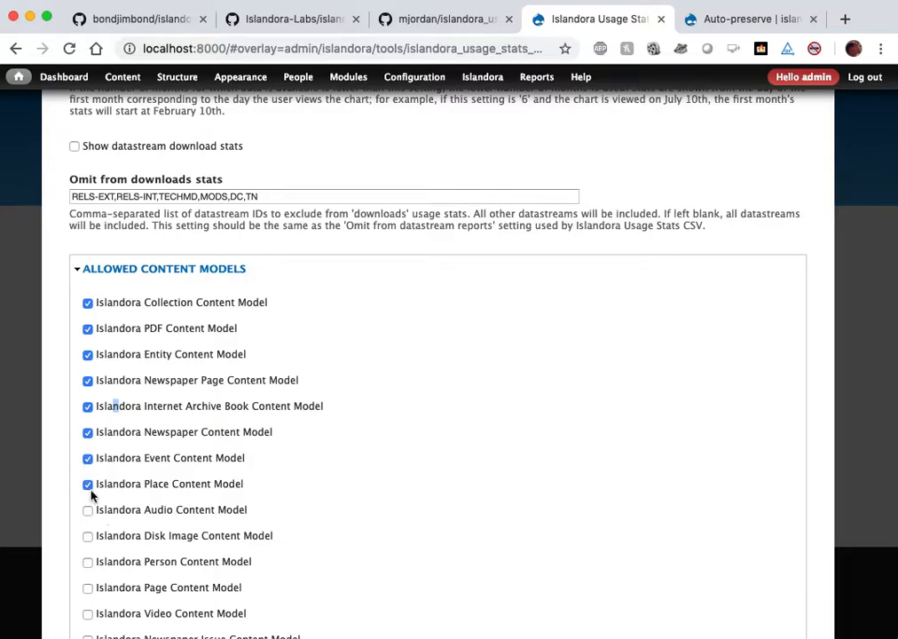
left_click(88, 536)
left_click(87, 562)
scroll(85, 534, "down", 1)
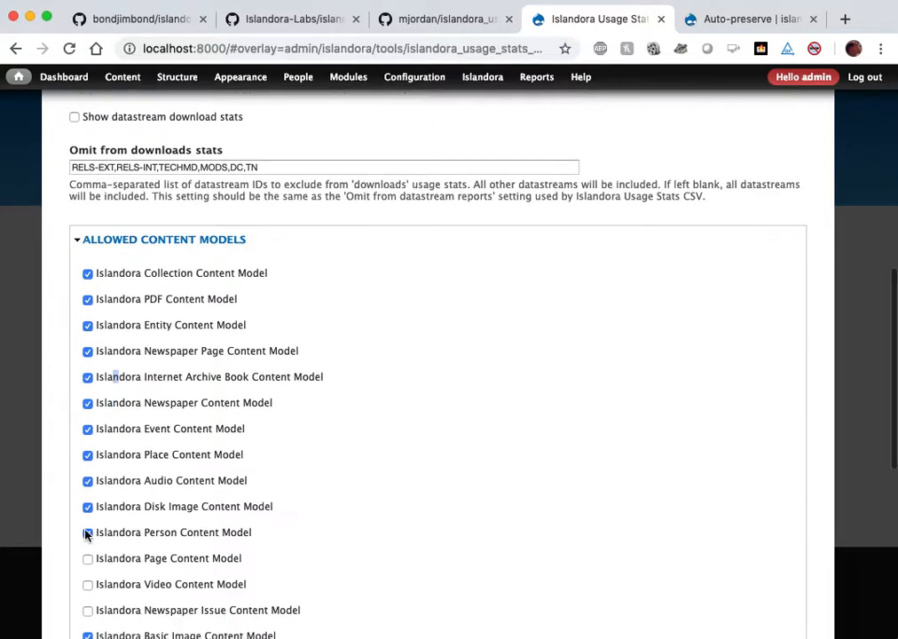
scroll(86, 535, "down", 3)
left_click(85, 426)
left_click(87, 479)
left_click(87, 530)
left_click(87, 581)
left_click(87, 607)
scroll(86, 603, "down", 4)
left_click(87, 458)
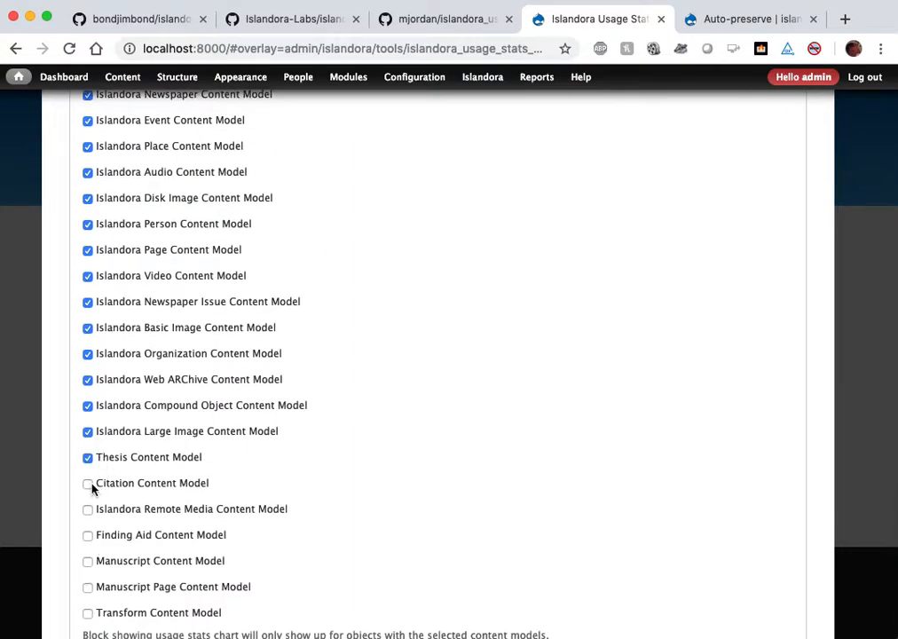
left_click(87, 512)
left_click(87, 537)
left_click(88, 562)
left_click(87, 584)
left_click(87, 611)
scroll(93, 604, "down", 3)
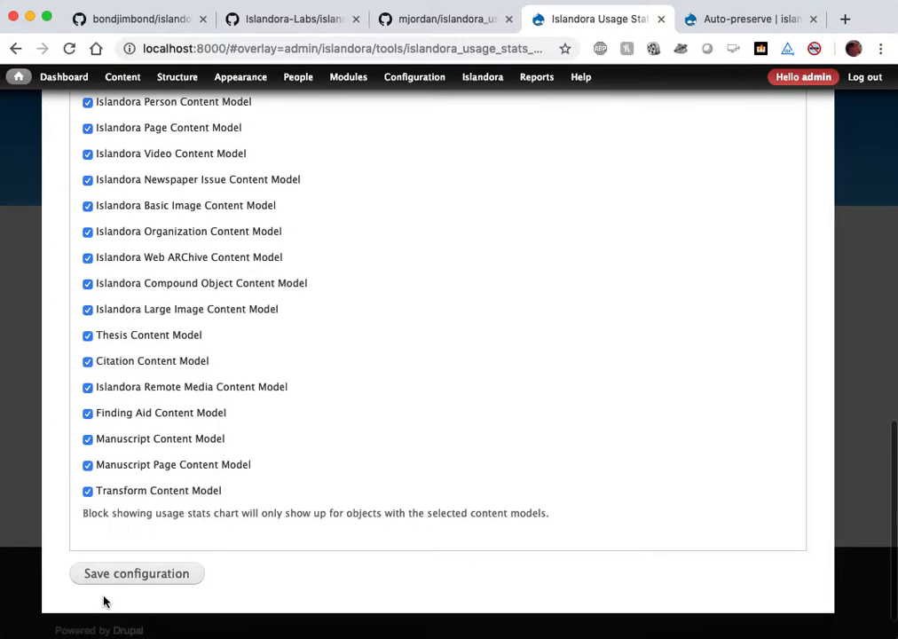
left_click(116, 562)
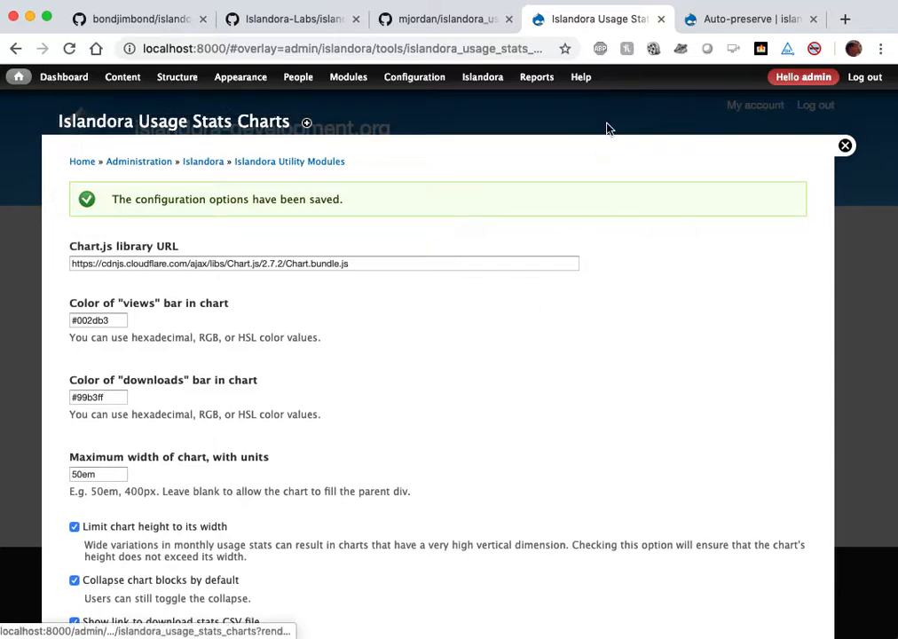
Reload the Auto-preserve object page, expand its Usage statistics block and examine the chart and CSV download link
left_click(724, 19)
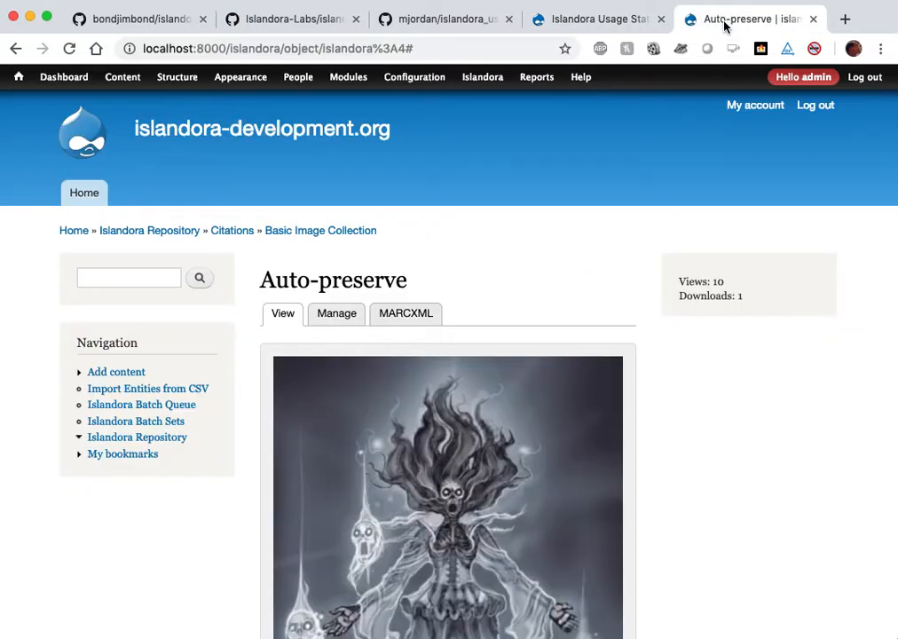
left_click(71, 48)
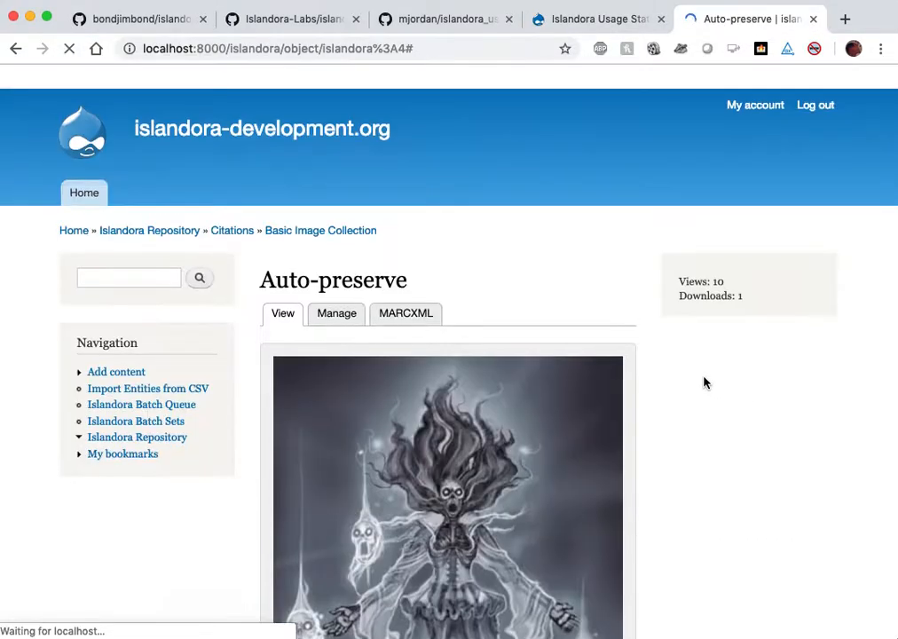
scroll(676, 382, "down", 5)
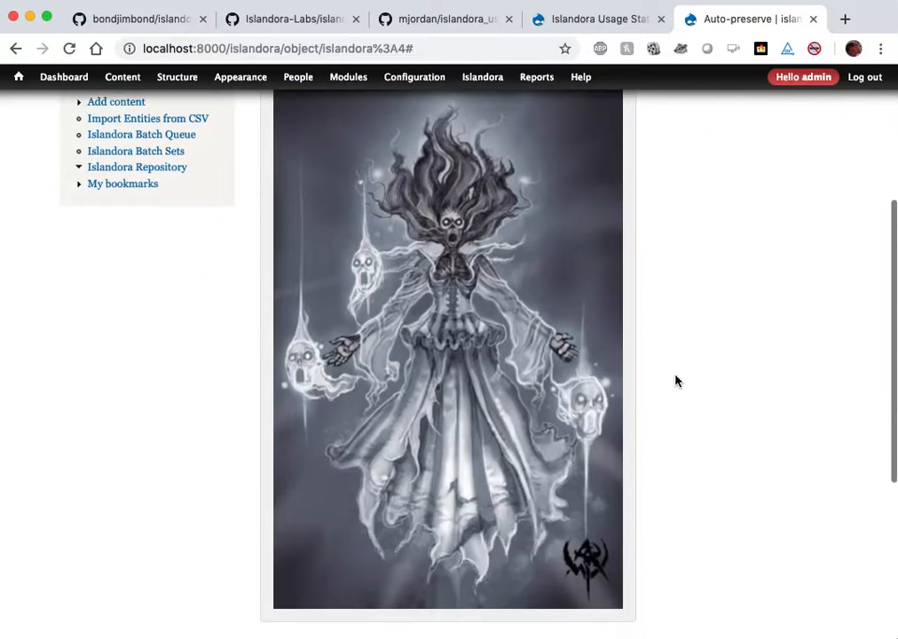
scroll(683, 381, "down", 3)
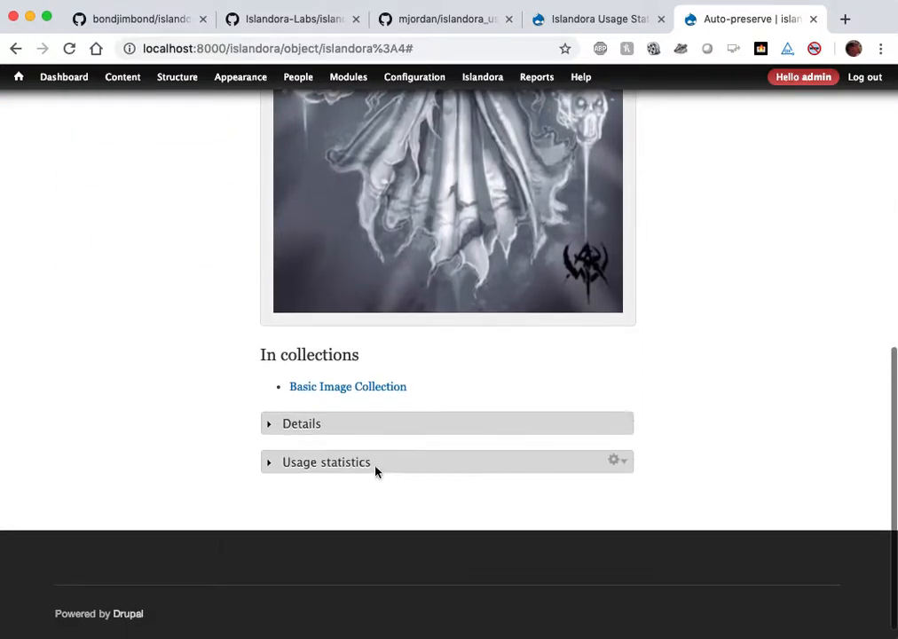
left_click(327, 462)
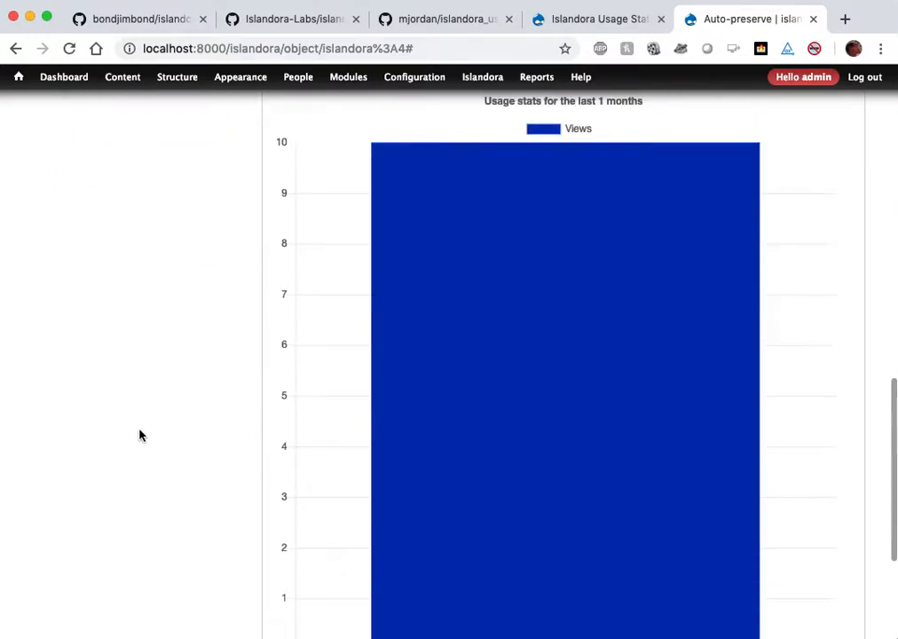
scroll(140, 433, "up", 2)
scroll(140, 435, "down", 3)
scroll(139, 435, "up", 3)
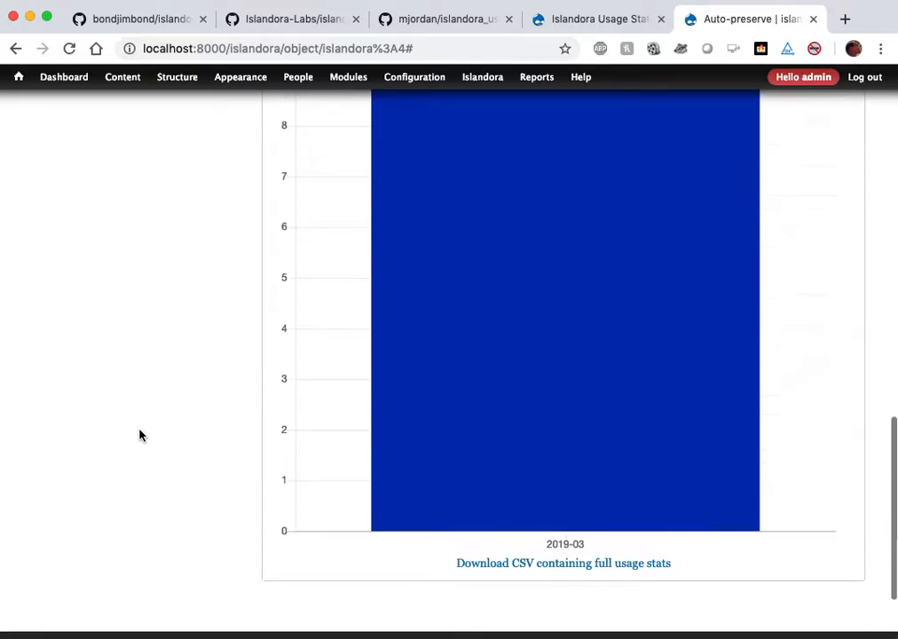
scroll(139, 435, "down", 5)
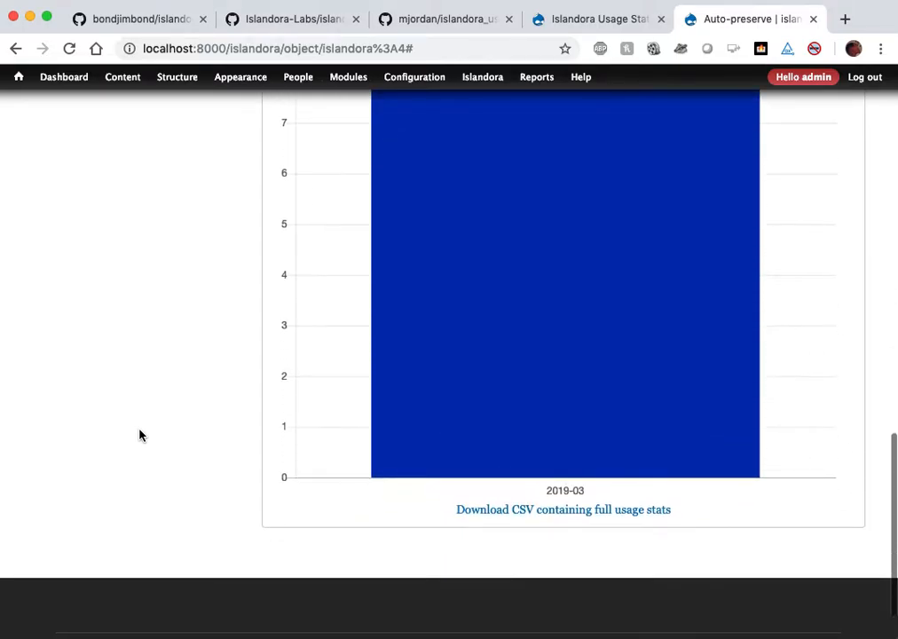
scroll(140, 435, "up", 1)
scroll(140, 435, "up", 4)
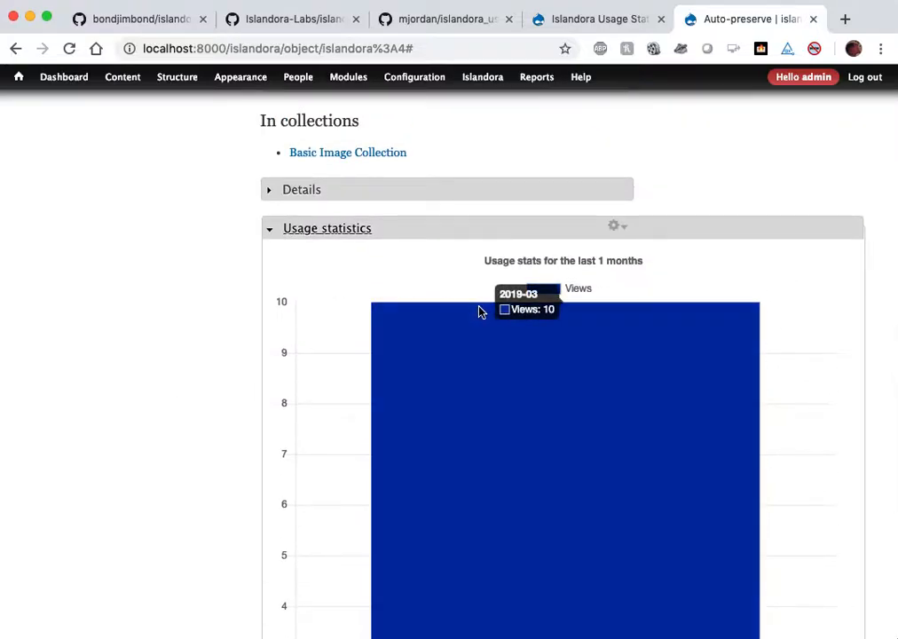
Enable datastream download stats in the charts settings, set the maximum chart width to 20em and save the configuration
left_click(610, 24)
scroll(318, 333, "down", 4)
scroll(317, 339, "down", 1)
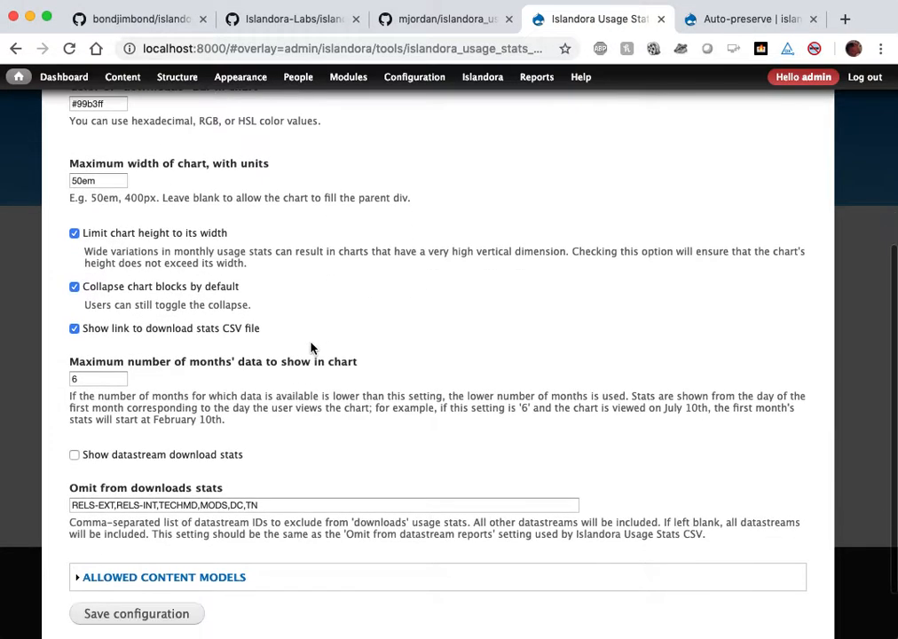
left_click(126, 459)
left_click_drag(83, 181, 60, 180)
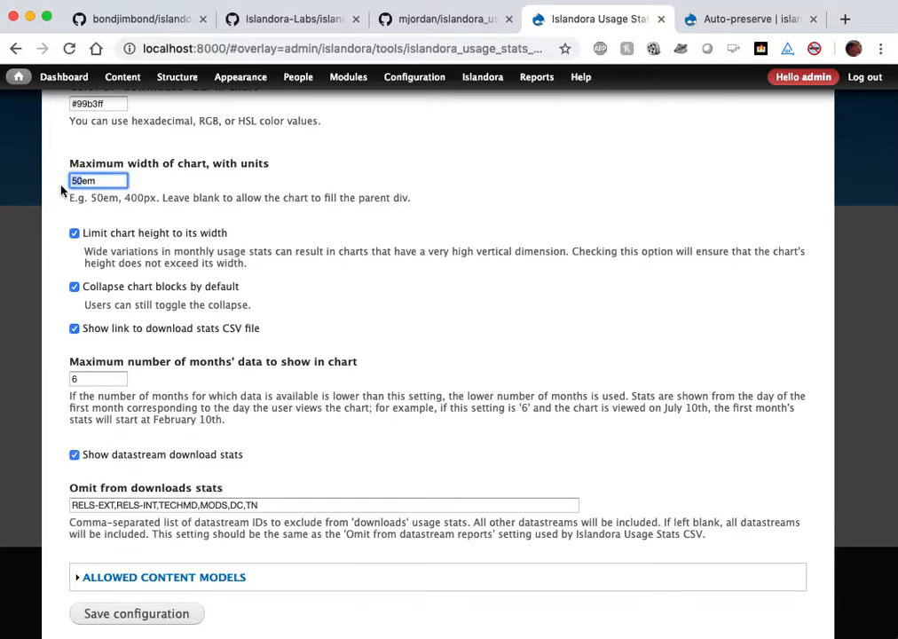
type("20")
scroll(287, 304, "down", 2)
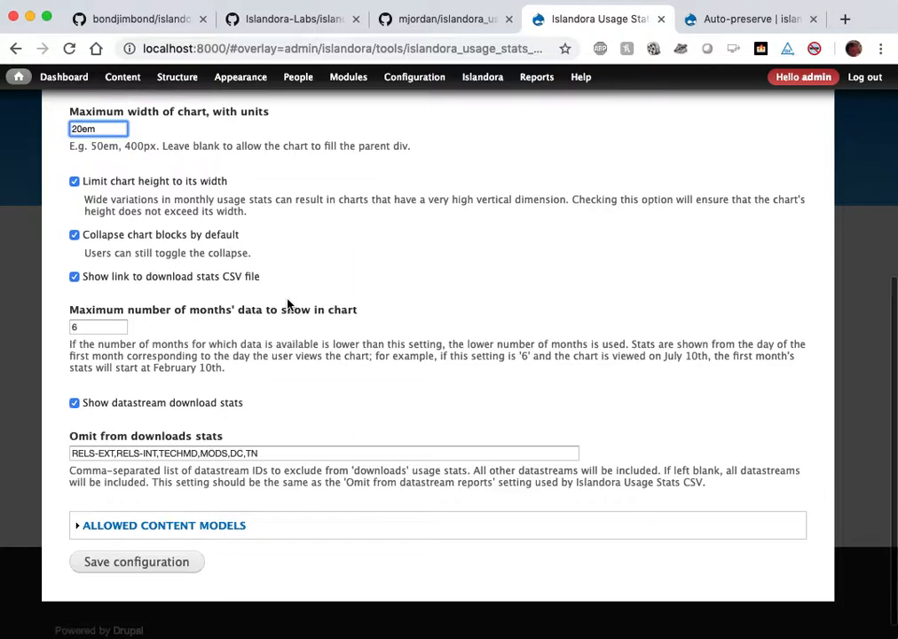
left_click(196, 564)
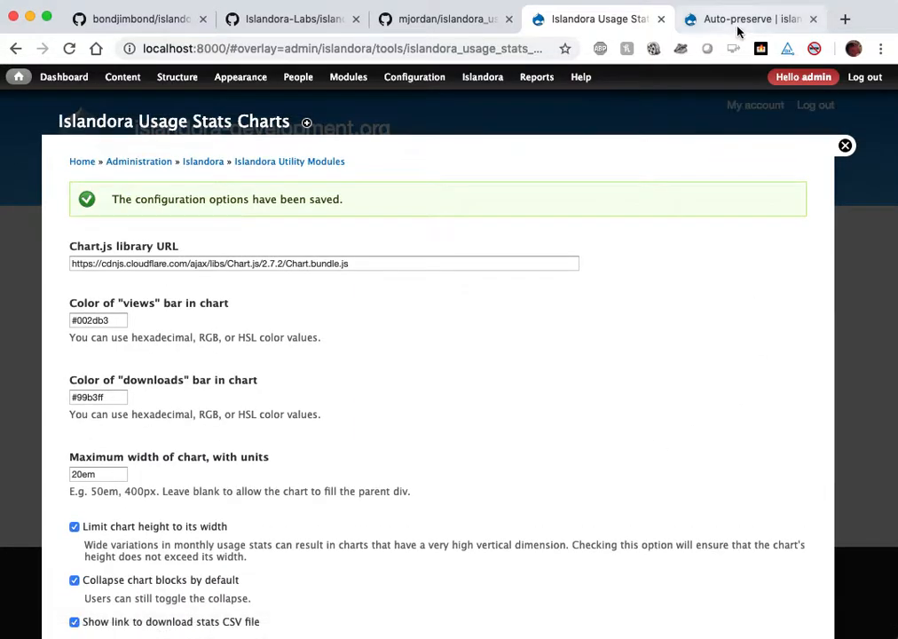
Reload the Auto-preserve object page, expand Usage statistics and examine the views and downloads bars
left_click(738, 25)
left_click(68, 51)
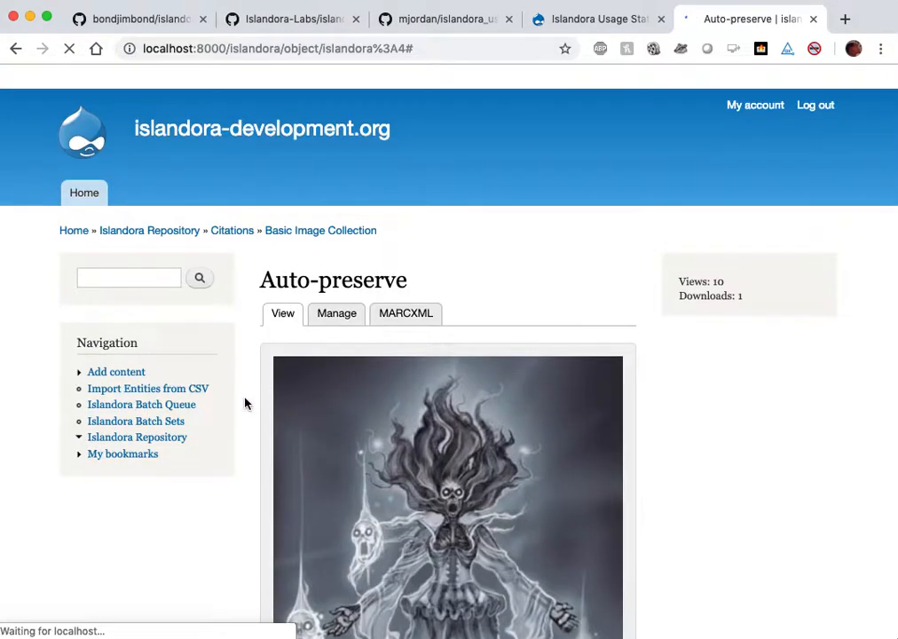
scroll(245, 403, "down", 10)
left_click(344, 444)
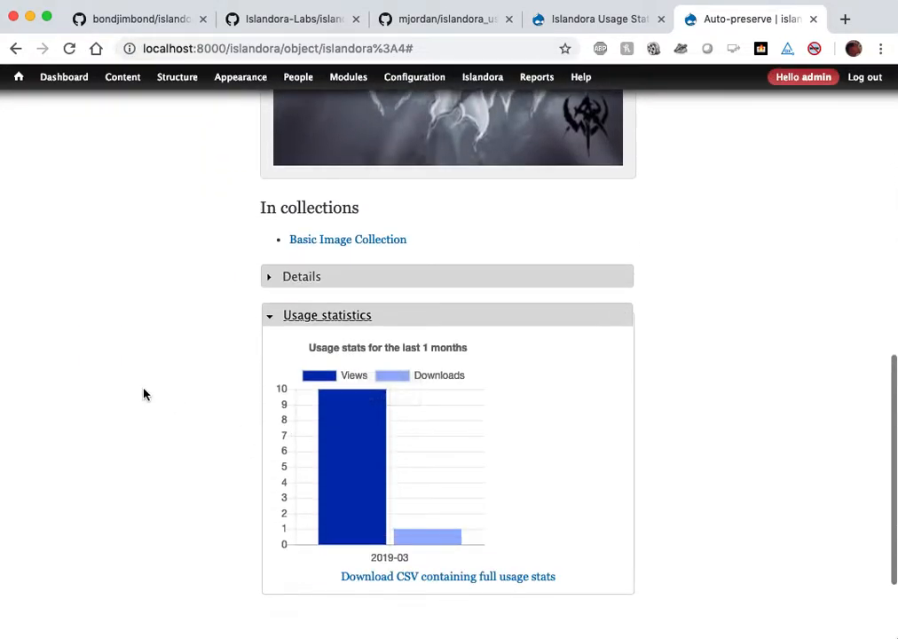
mouse_move(444, 546)
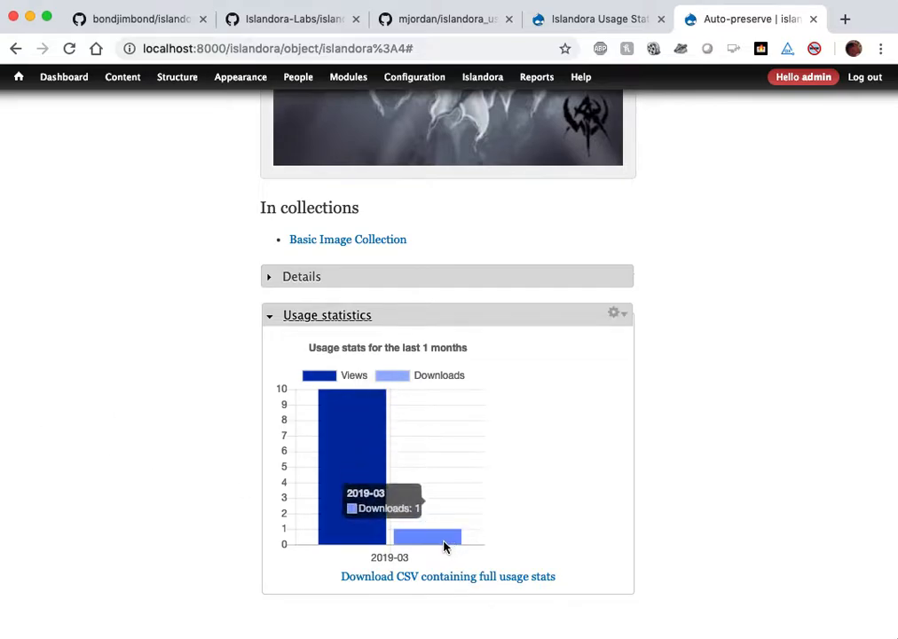
mouse_move(352, 445)
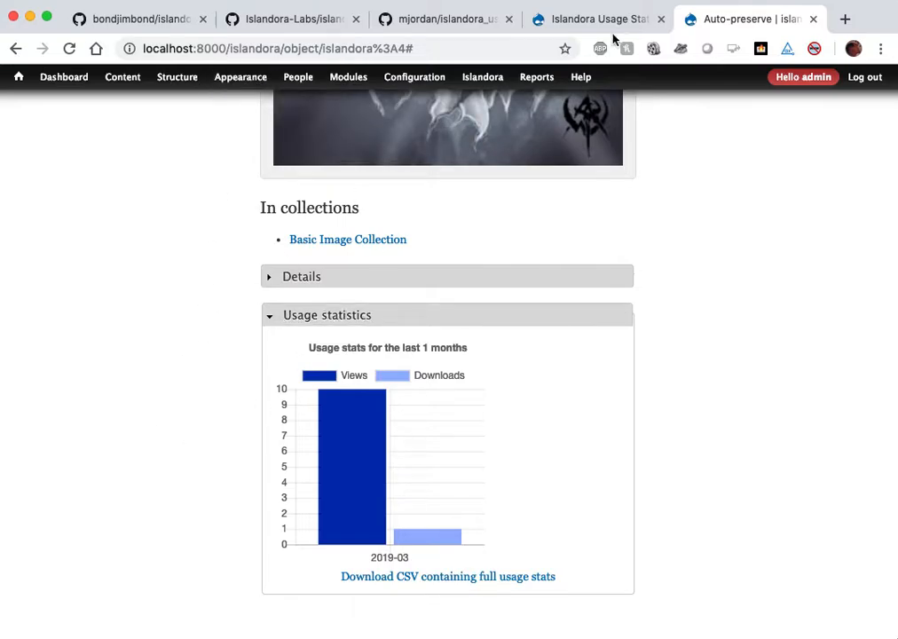
Place the Islandora Usage Stats CSV link block in the Sidebar second region and save the block layout
left_click(587, 21)
mouse_move(168, 78)
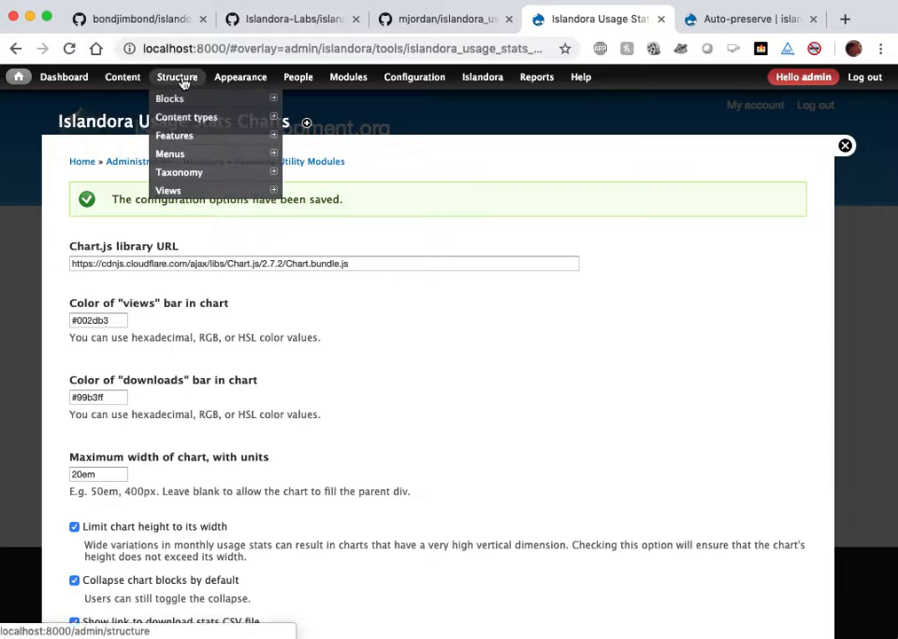
left_click(173, 99)
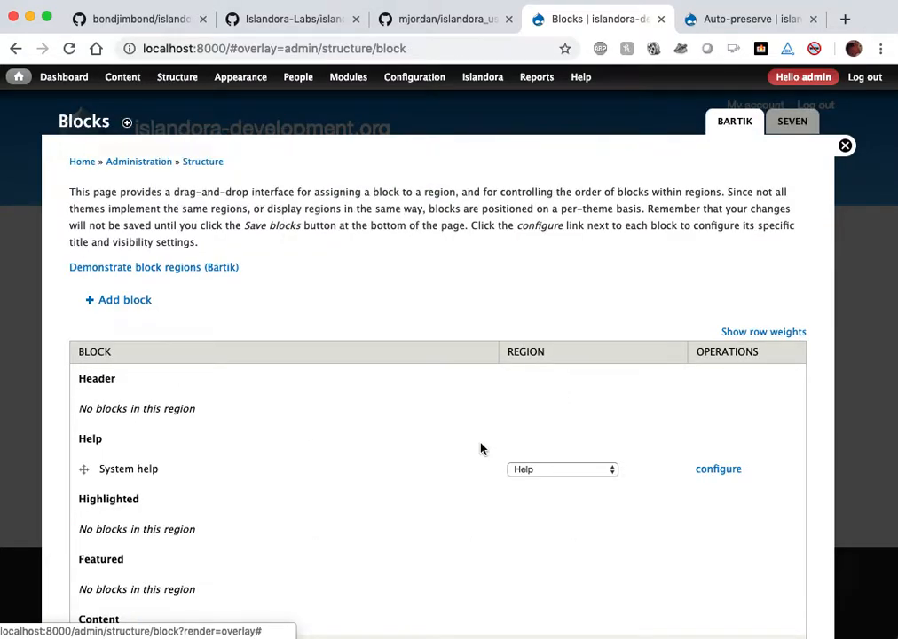
key("ctrl+f")
type("csv")
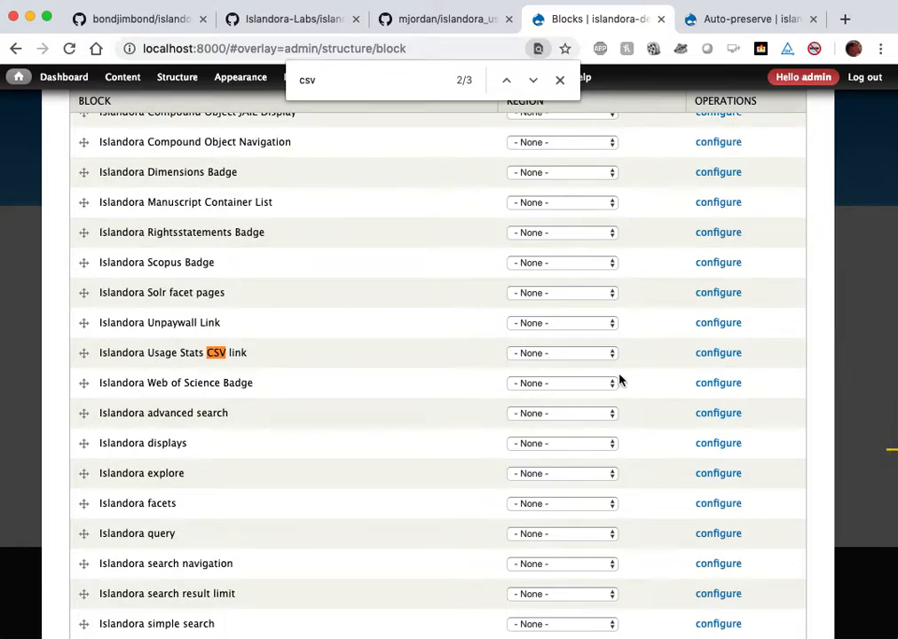
left_click(591, 353)
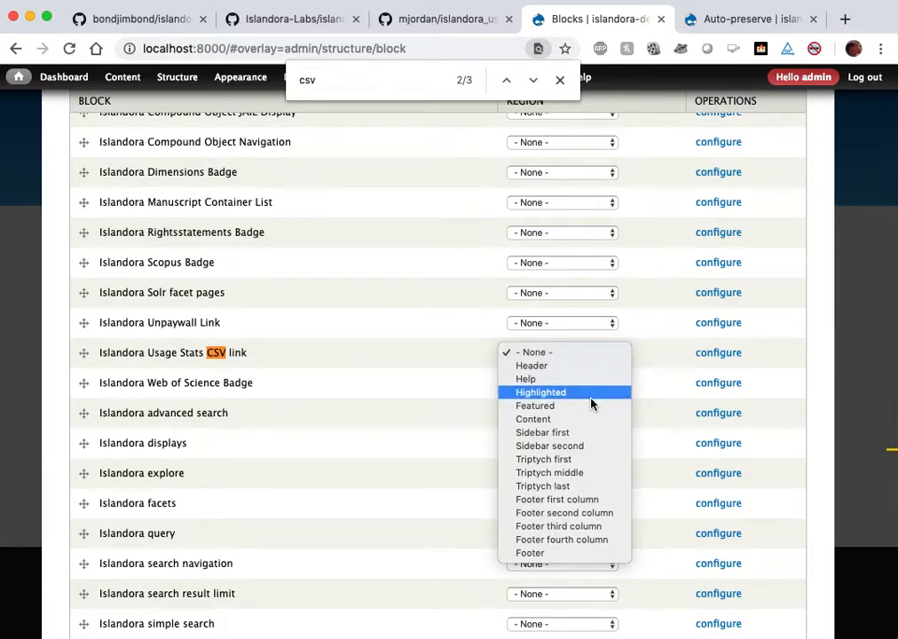
left_click(596, 445)
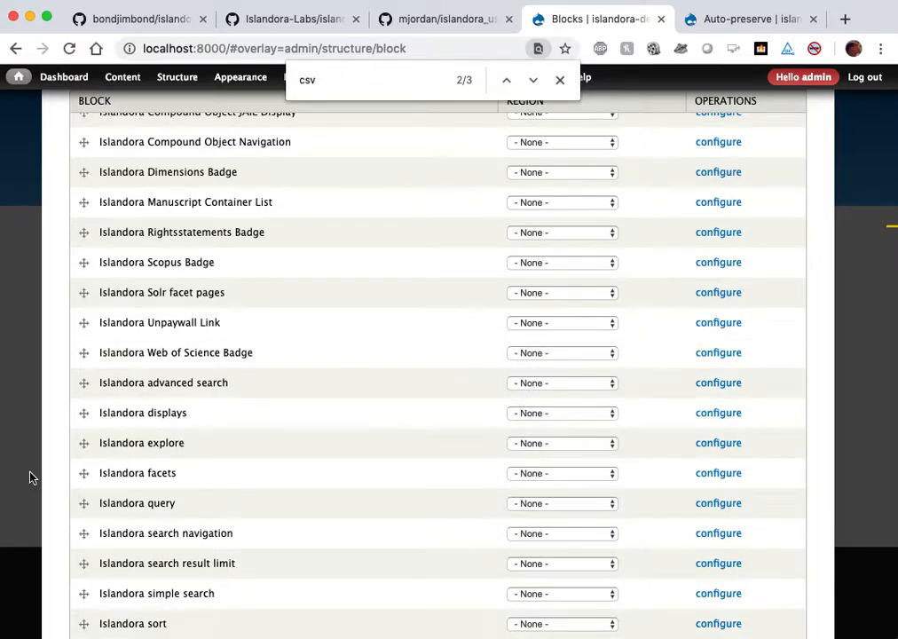
scroll(177, 477, "down", 10)
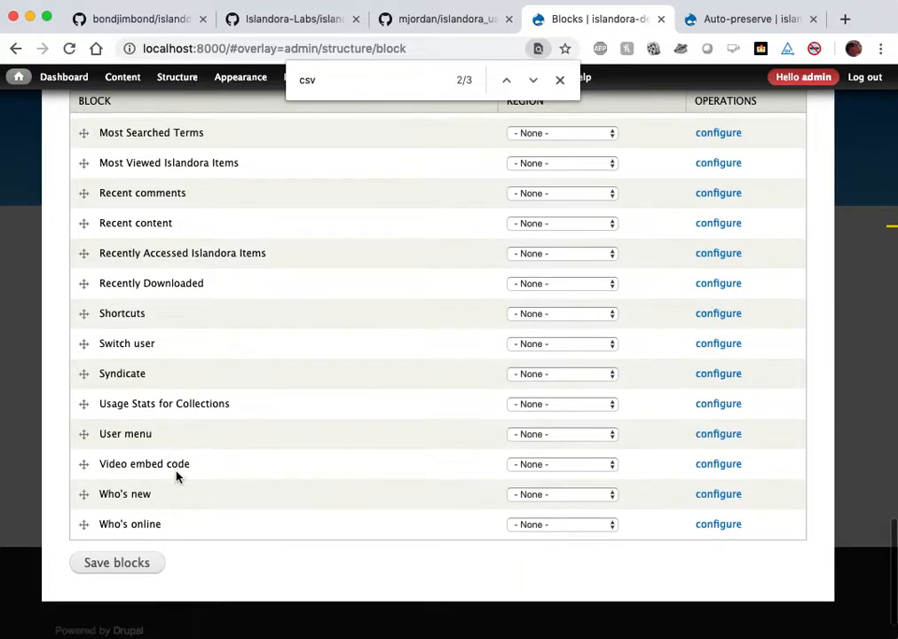
left_click(124, 568)
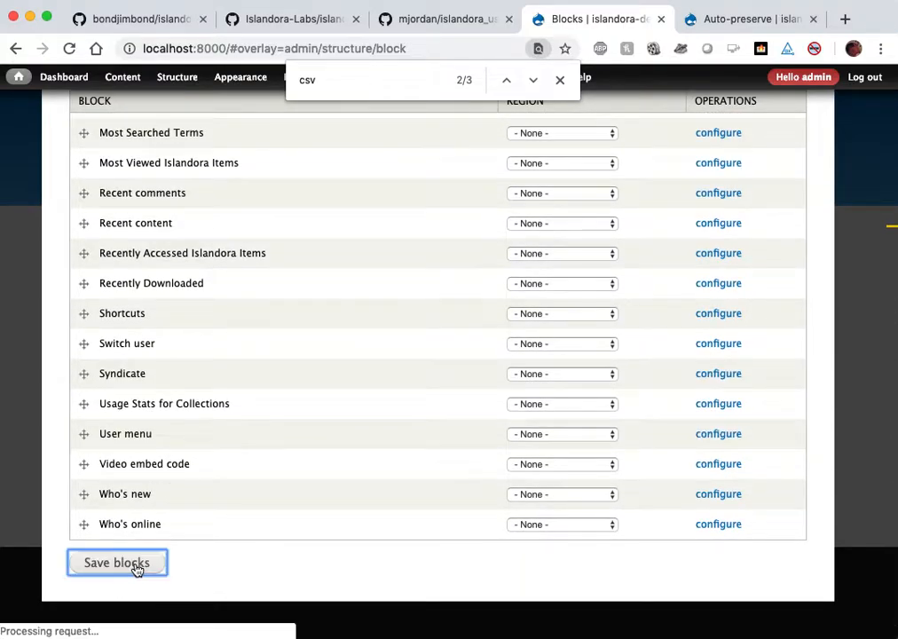
left_click(560, 80)
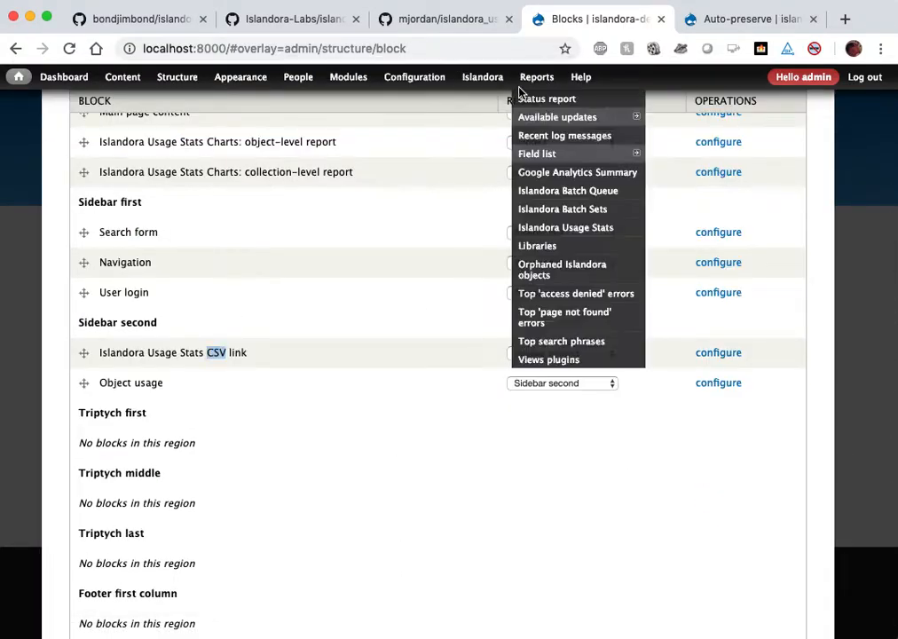
Open the Islandora Usage Stats CSV settings and set the datastreams omitted from reports to RELS-EXT,RELS-INT,TECHMD,MODS,DC,TN
mouse_move(482, 82)
mouse_move(485, 144)
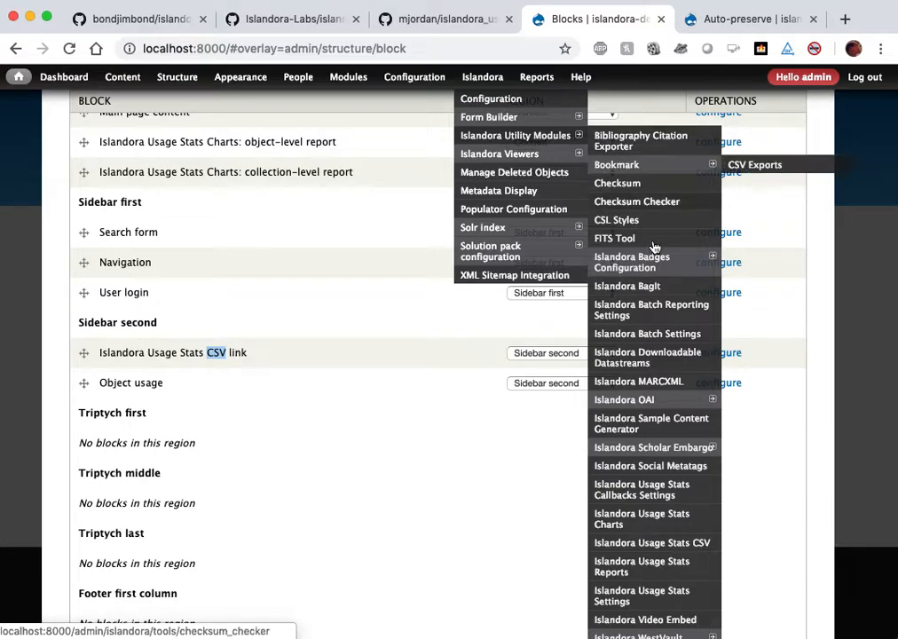
left_click(658, 544)
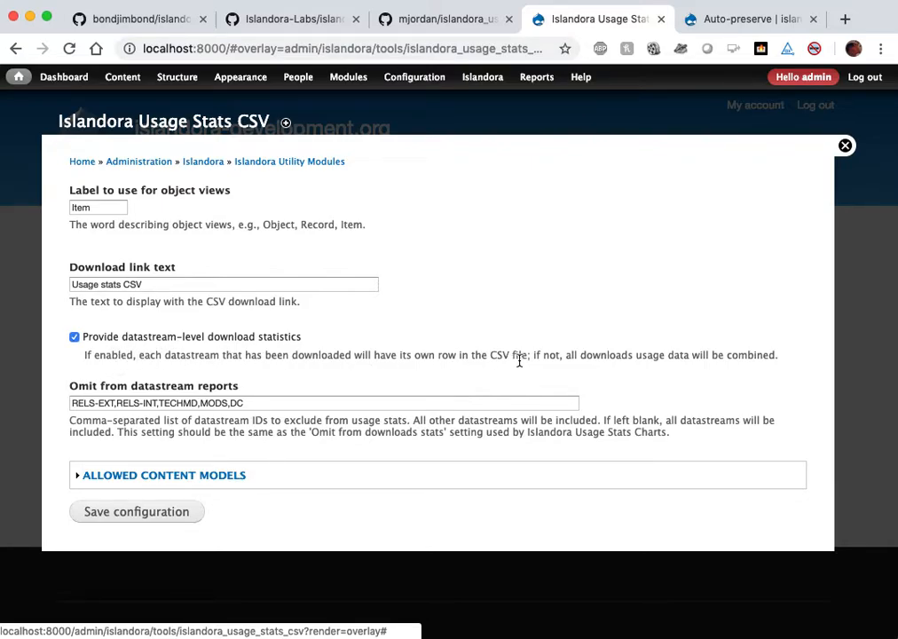
left_click(286, 403)
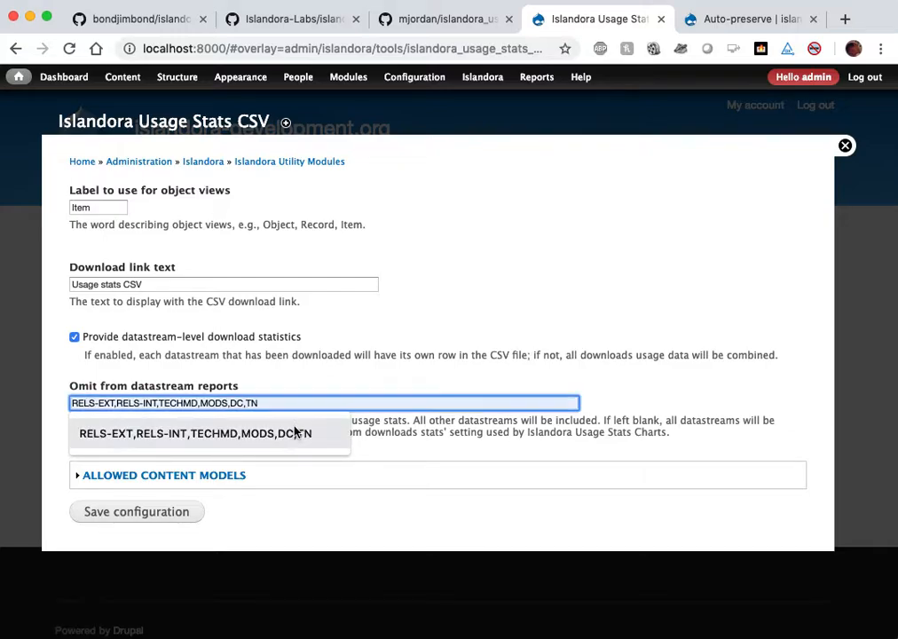
left_click(297, 435)
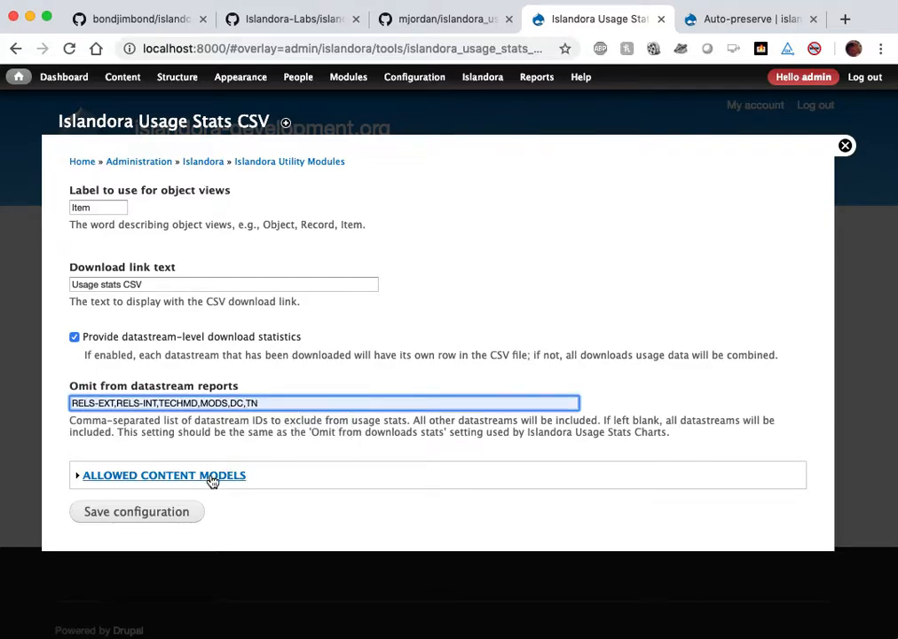
Allow every listed content model, from Islandora Collection to Transform, for the usage stats CSV link and save the configuration
left_click(212, 481)
scroll(110, 276, "up", 4)
left_click(89, 294)
left_click(115, 317)
left_click(129, 345)
left_click(124, 370)
left_click(140, 397)
left_click(144, 450)
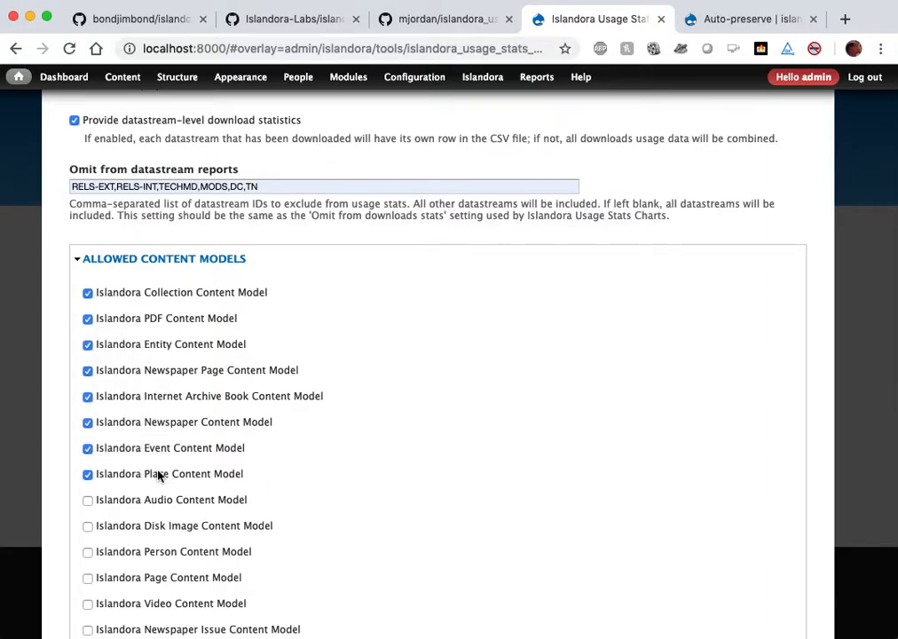
scroll(158, 477, "down", 2)
left_click(178, 327)
left_click(170, 352)
left_click(173, 378)
left_click(173, 405)
left_click(177, 432)
left_click(178, 457)
scroll(165, 376, "down", 3)
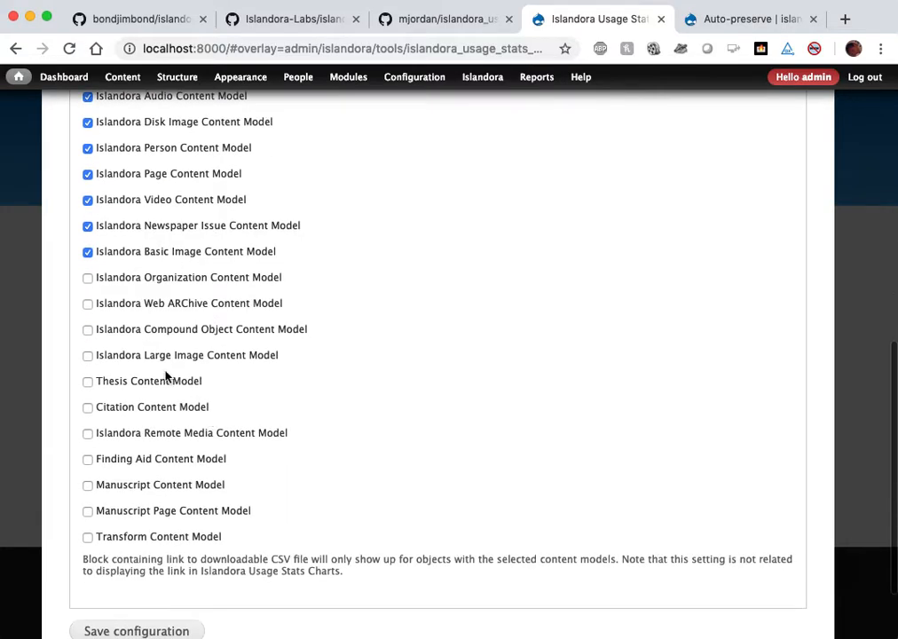
left_click(155, 279)
left_click(153, 305)
left_click(147, 328)
left_click(153, 356)
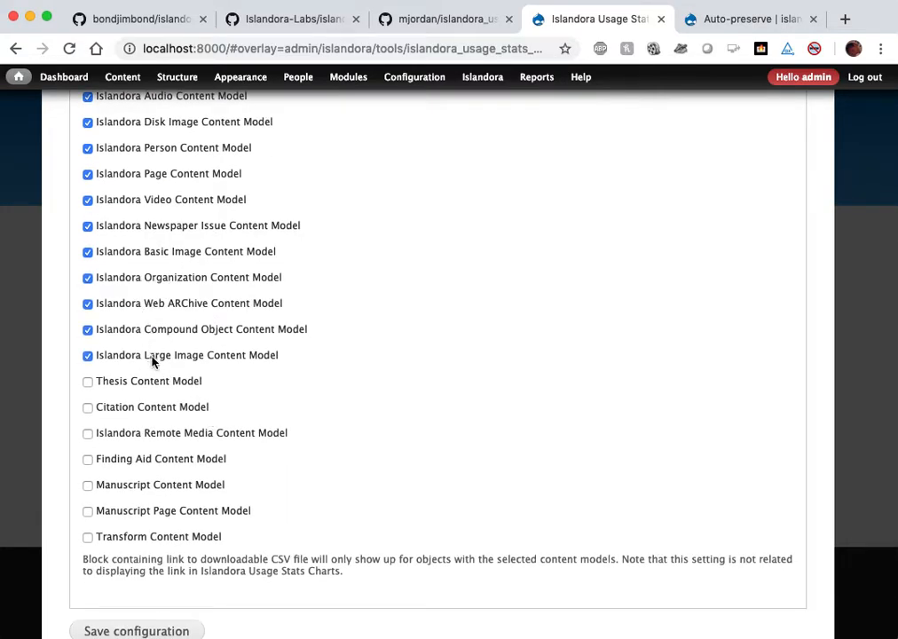
left_click(151, 407)
left_click(158, 432)
left_click(162, 459)
left_click(178, 511)
scroll(186, 537, "down", 2)
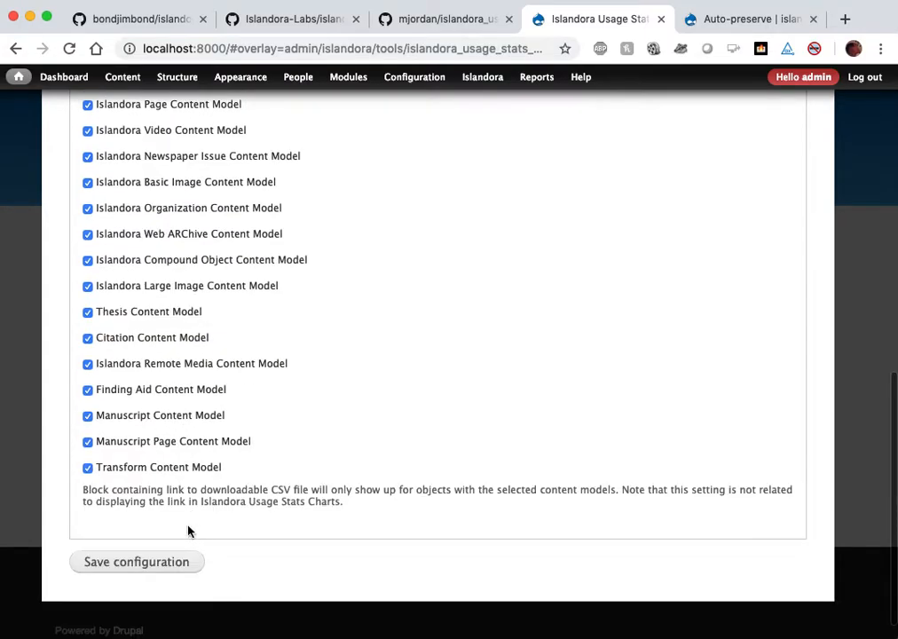
left_click(189, 568)
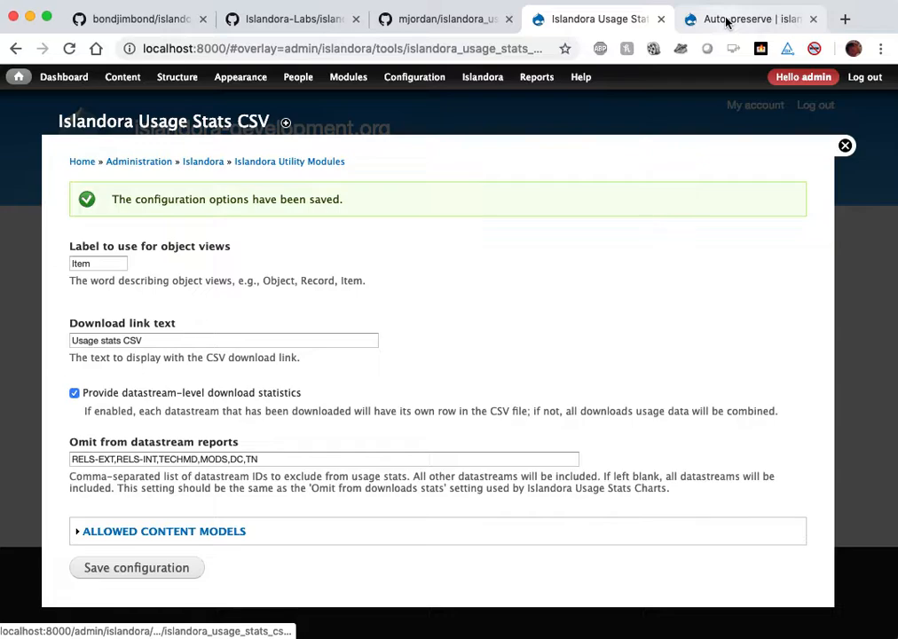
Reload the Auto-preserve object page and check the CSV link block in the sidebar
left_click(728, 19)
scroll(108, 212, "up", 10)
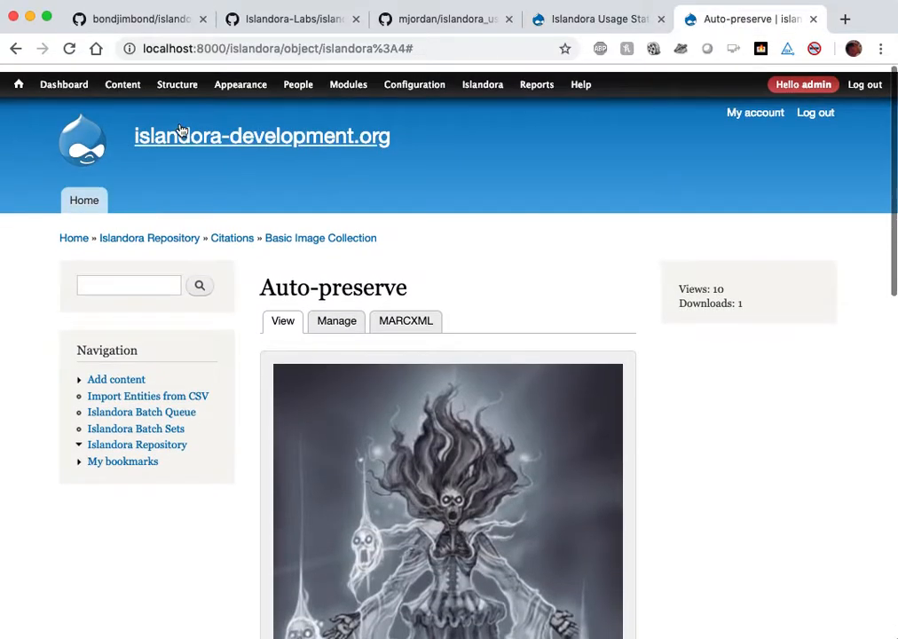
left_click(70, 48)
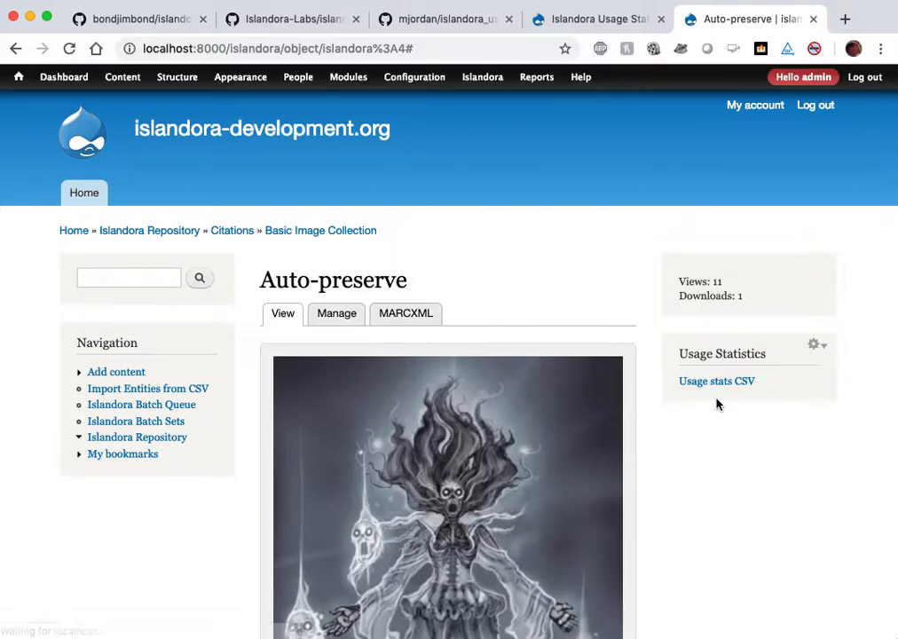
Hide the title of the Islandora Usage Stats CSV link block by setting it to <none>, and save the block
left_click(817, 346)
left_click(787, 361)
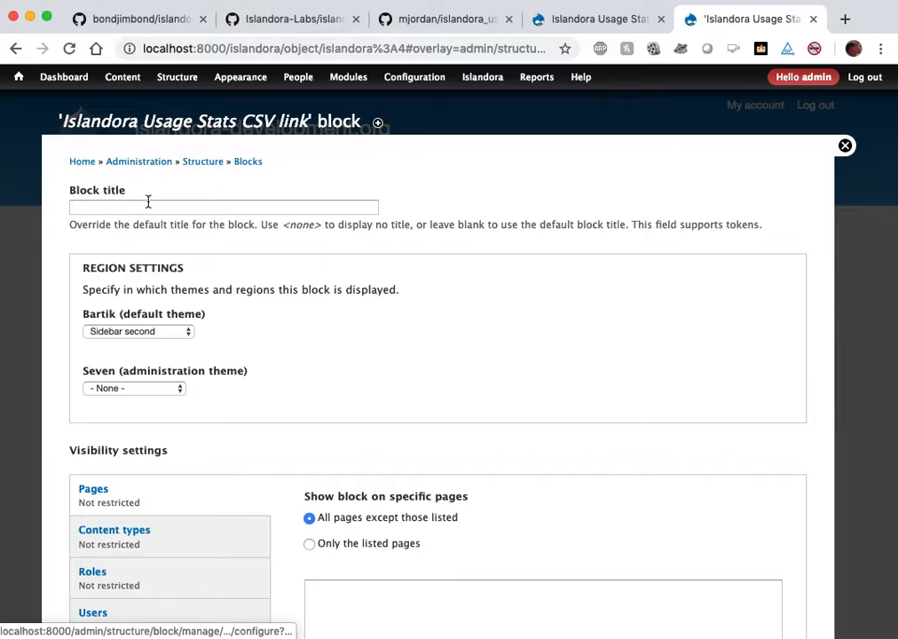
left_click(148, 206)
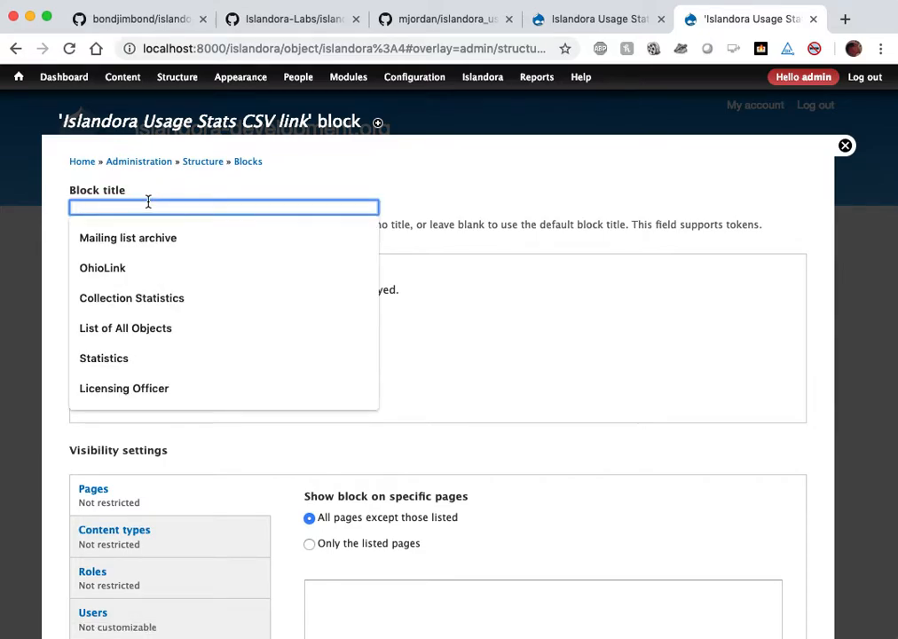
type("<n")
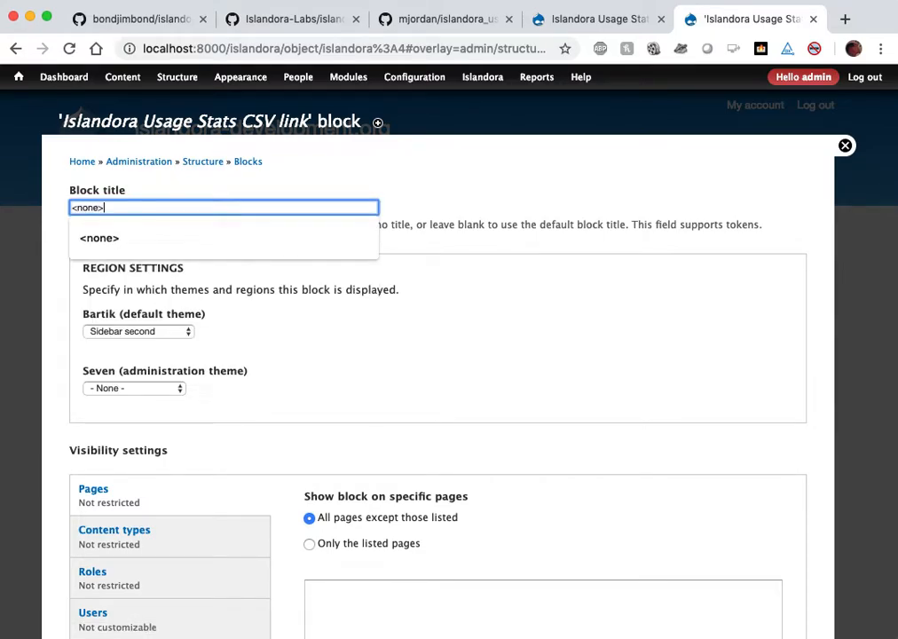
type("one>")
scroll(334, 388, "down", 5)
left_click(132, 571)
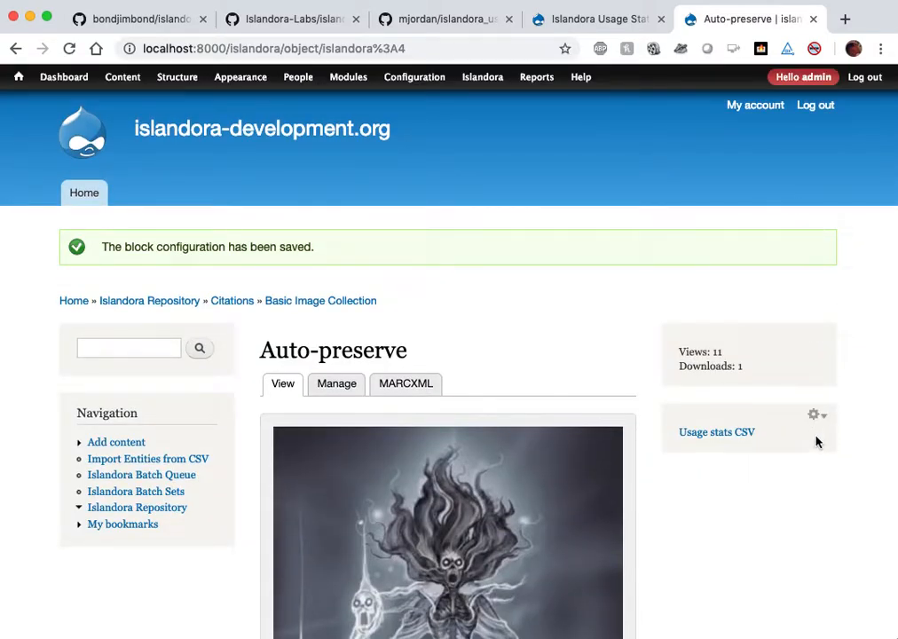
Download the object's usage stats CSV, open the file in Excel and move its window so the first columns are in view
left_click(711, 435)
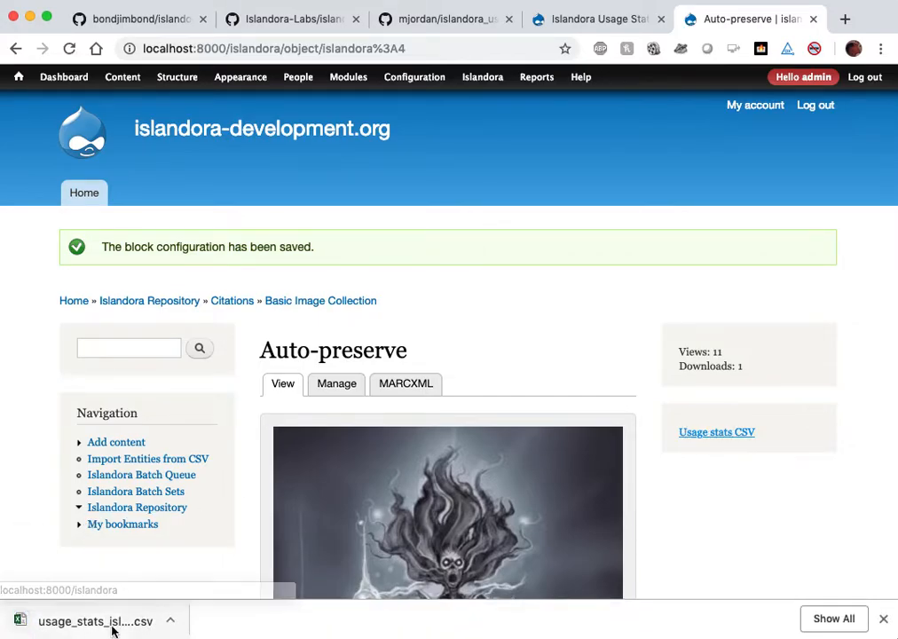
left_click(127, 625)
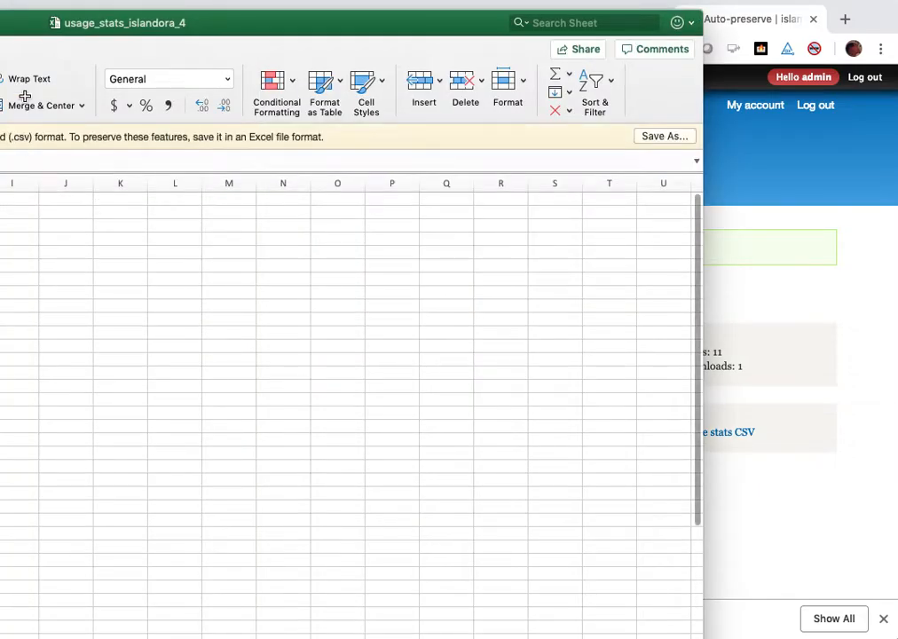
left_click_drag(80, 24, 572, 28)
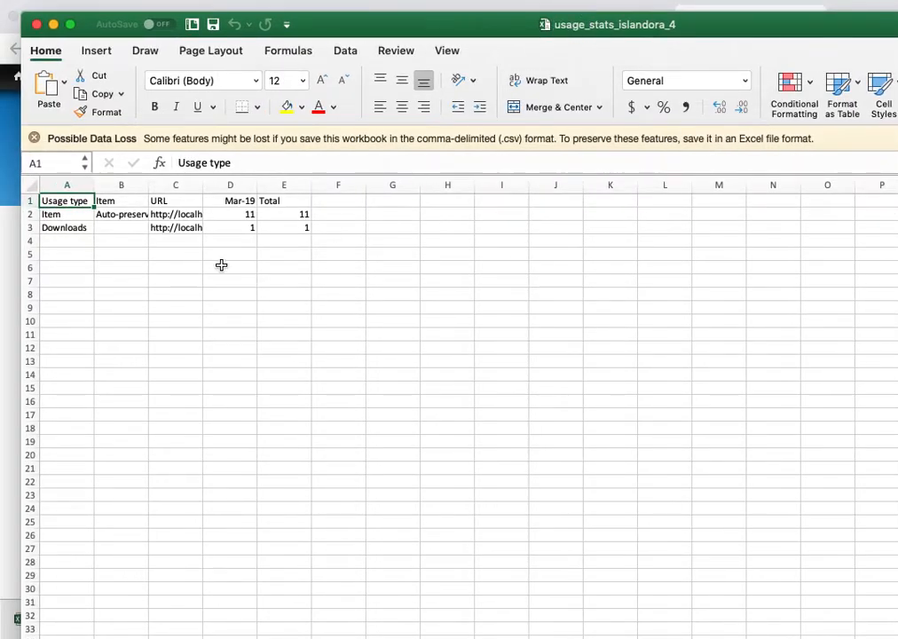
Widen the Usage type and Item columns of the CSV and inspect the Mar-19 and Total columns
left_click_drag(94, 180, 127, 183)
left_click_drag(185, 183, 223, 183)
left_click(287, 183)
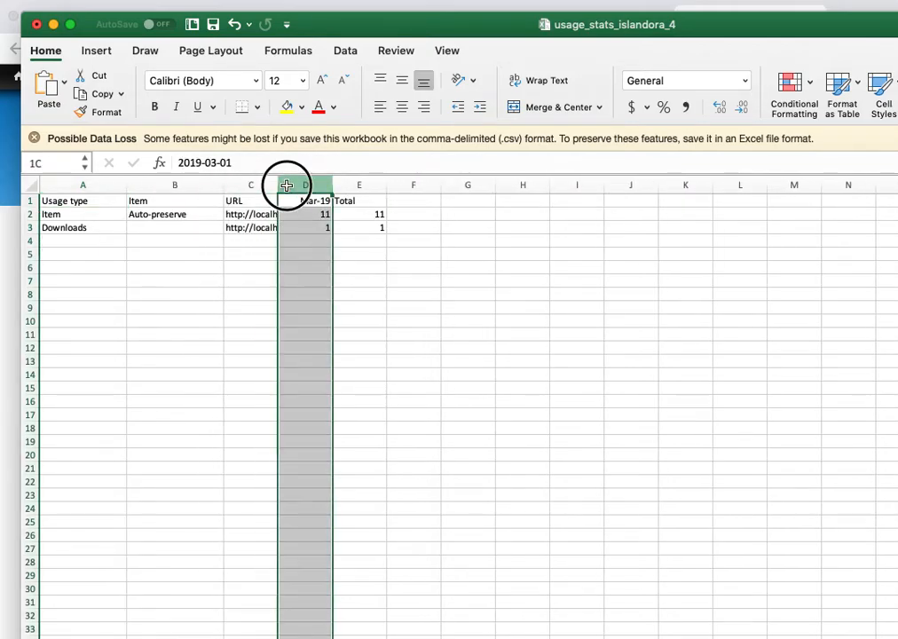
left_click(355, 187)
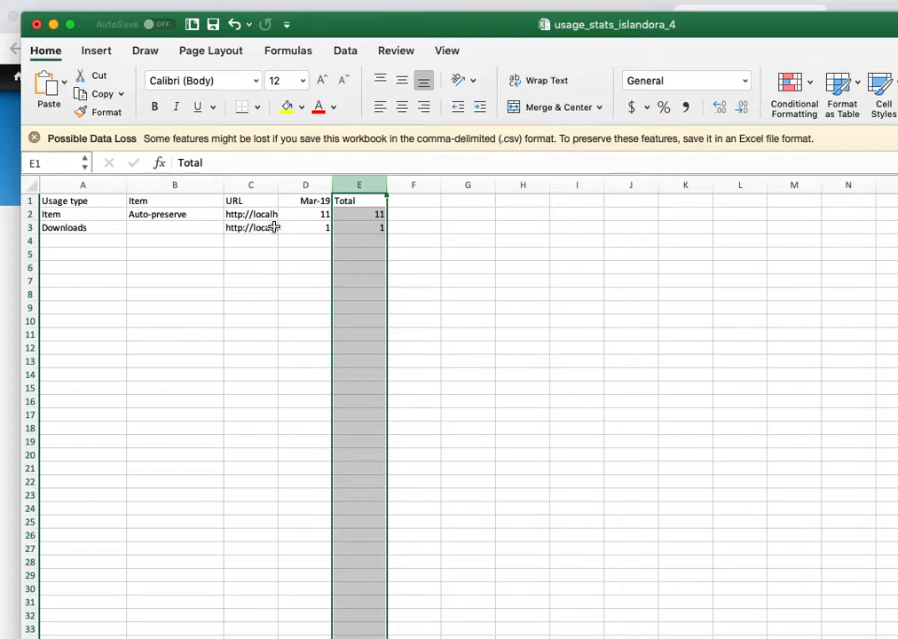
Examine the Item and Downloads rows against the month and Total columns, and close the usage stats workbook
left_click(73, 213)
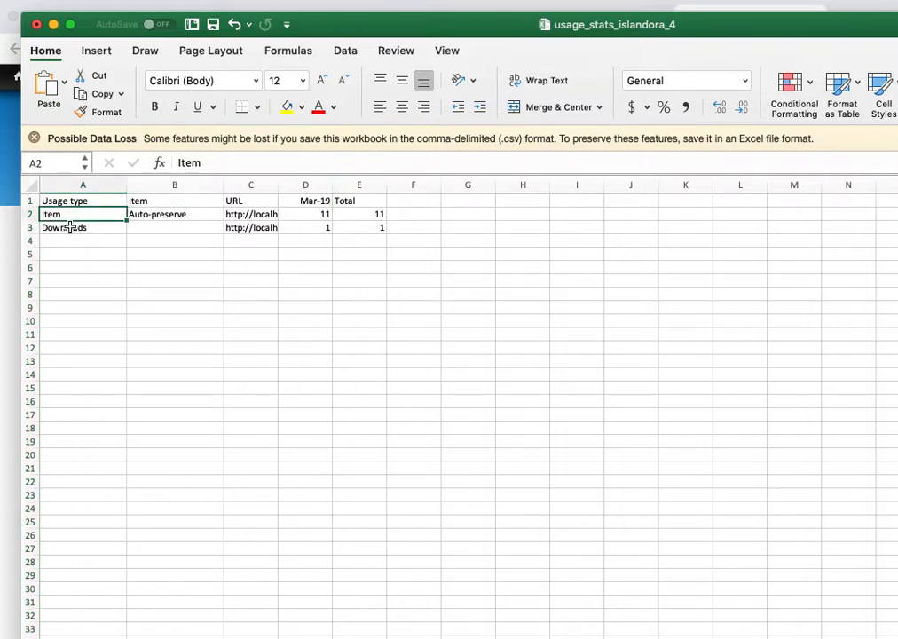
left_click(70, 227)
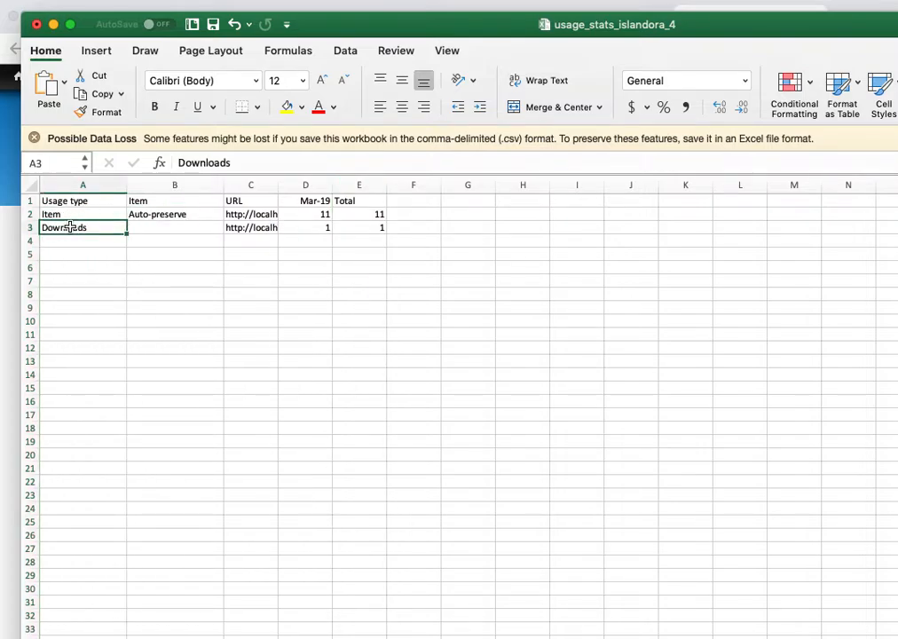
left_click(305, 200)
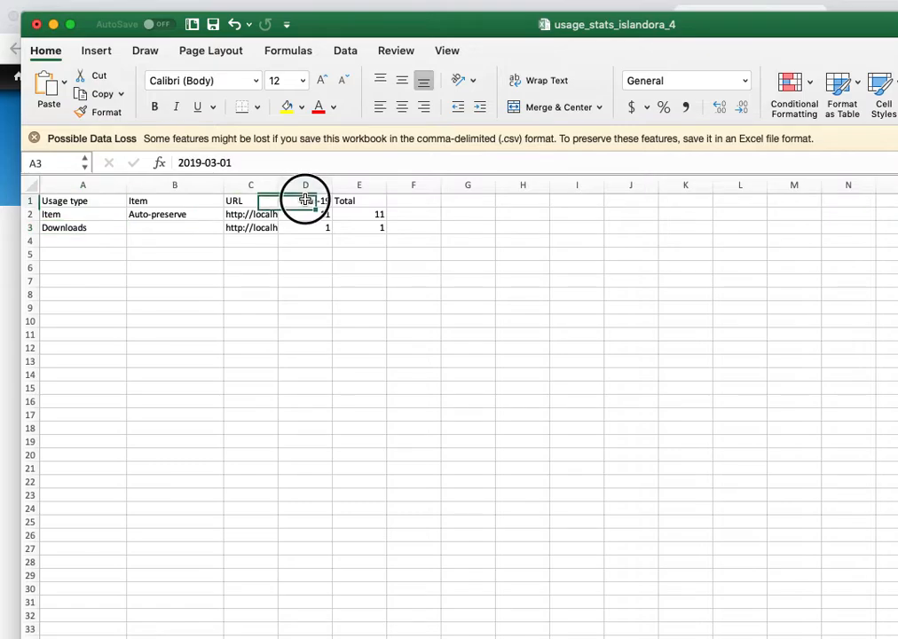
left_click(304, 185)
left_click(365, 187)
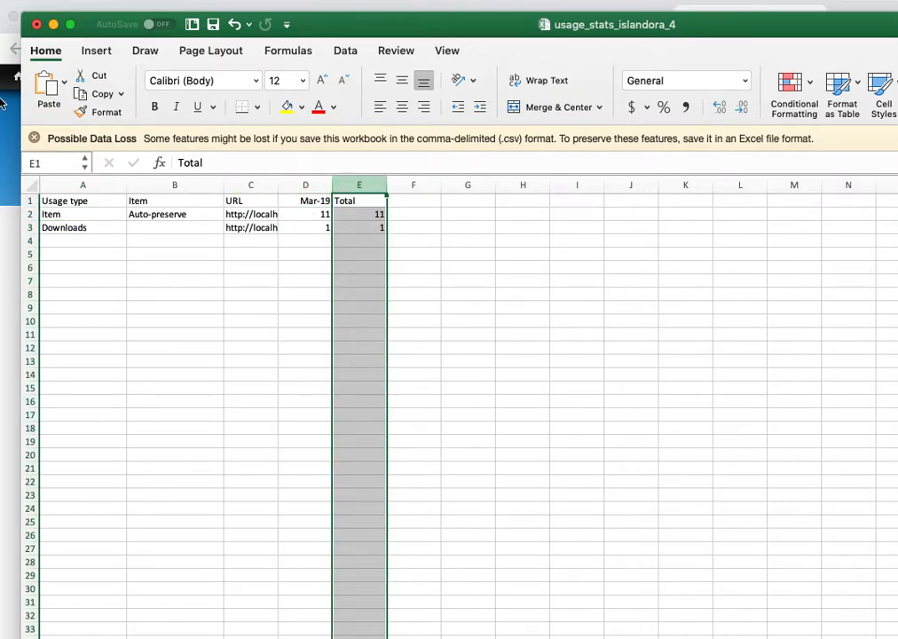
left_click(36, 25)
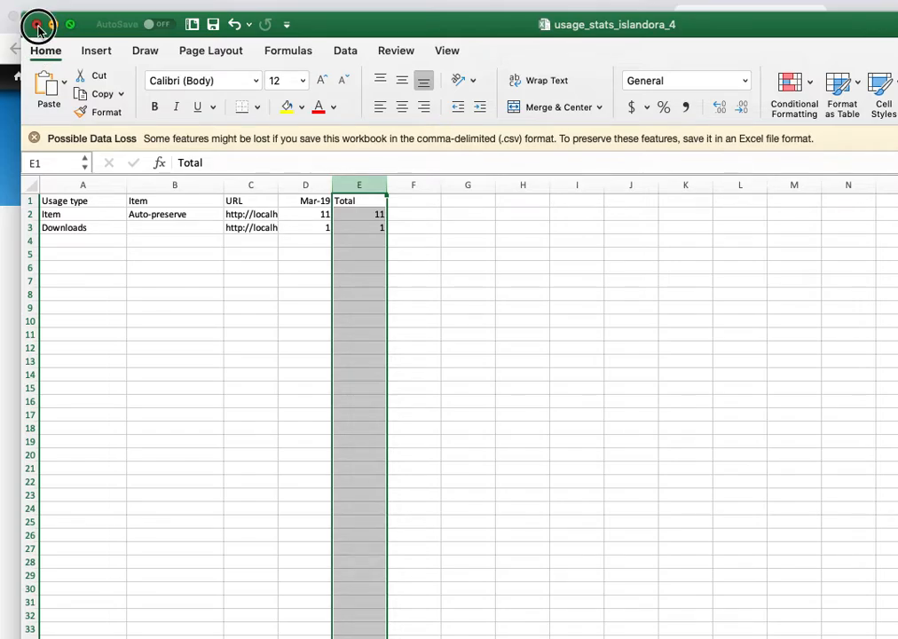
left_click(582, 124)
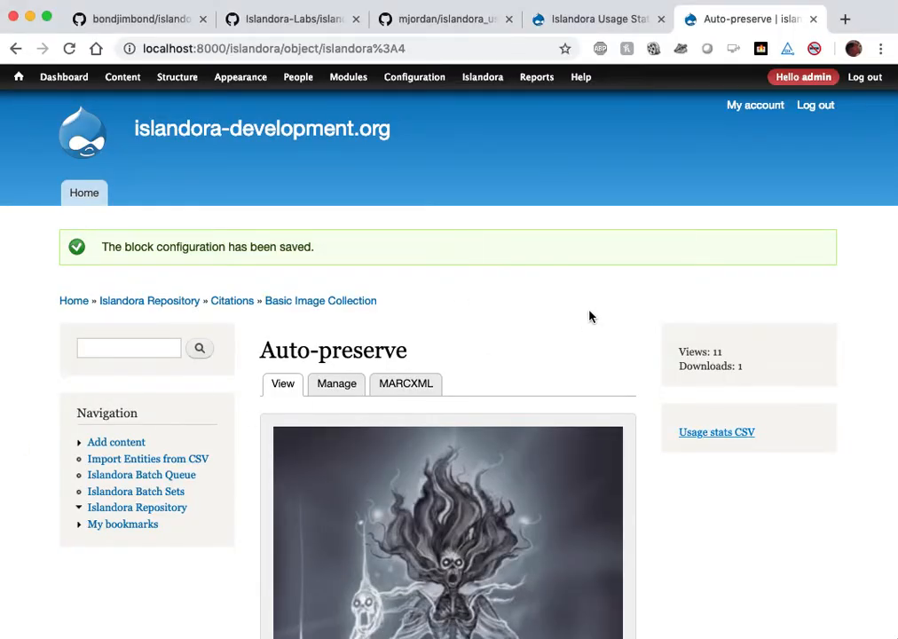
Expand the Usage statistics section below the Auto-preserve image and look at its chart and CSV download link
scroll(708, 283, "down", 3)
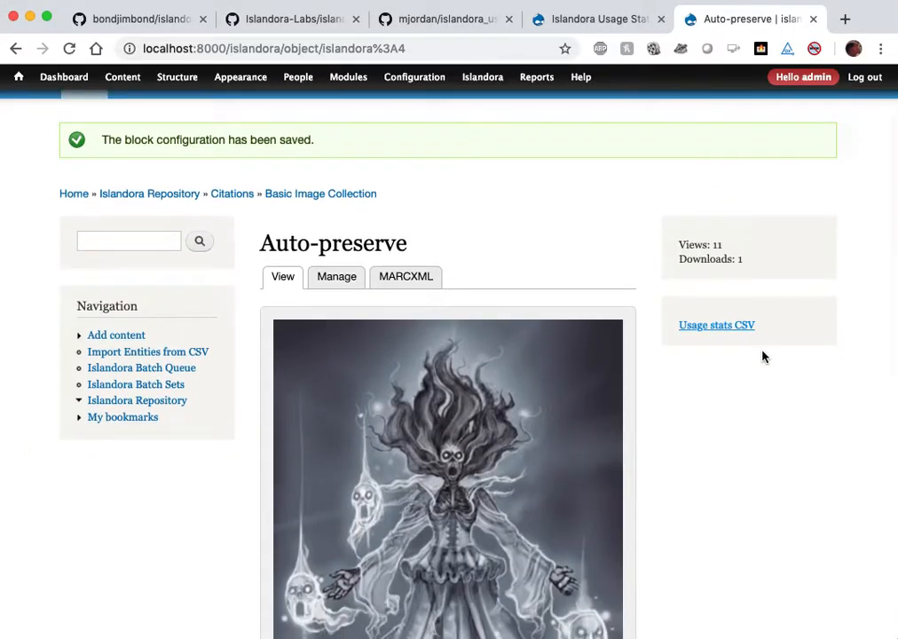
scroll(761, 356, "down", 10)
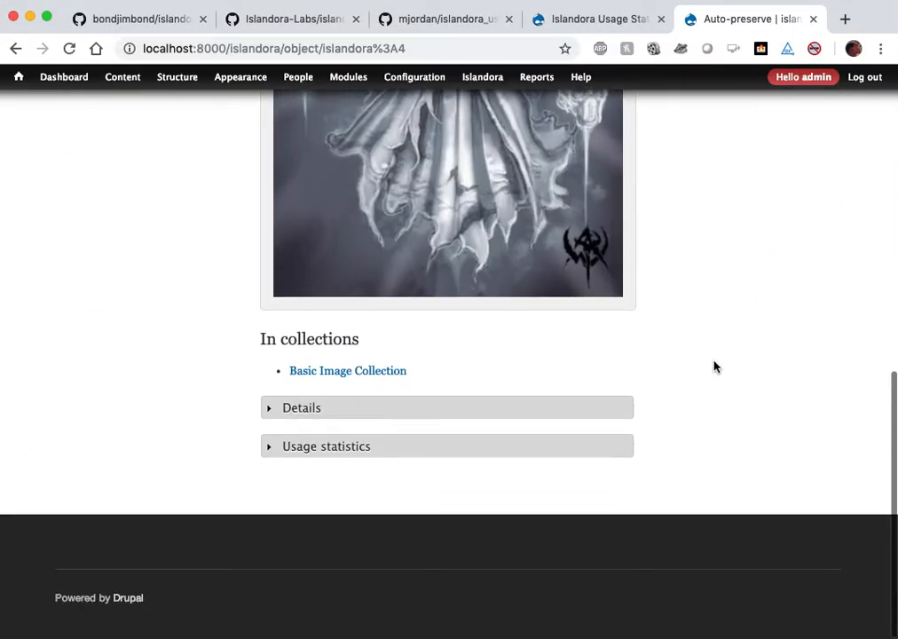
left_click(325, 447)
scroll(149, 427, "down", 3)
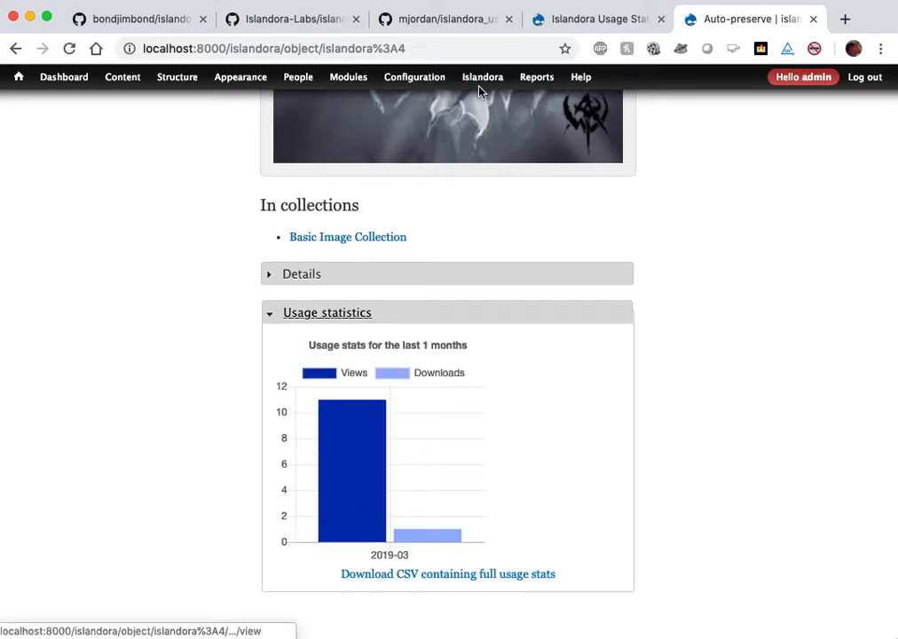
Turn off the link to download the stats CSV file in the Islandora Usage Stats Charts settings, and save the configuration
mouse_move(479, 80)
mouse_move(542, 136)
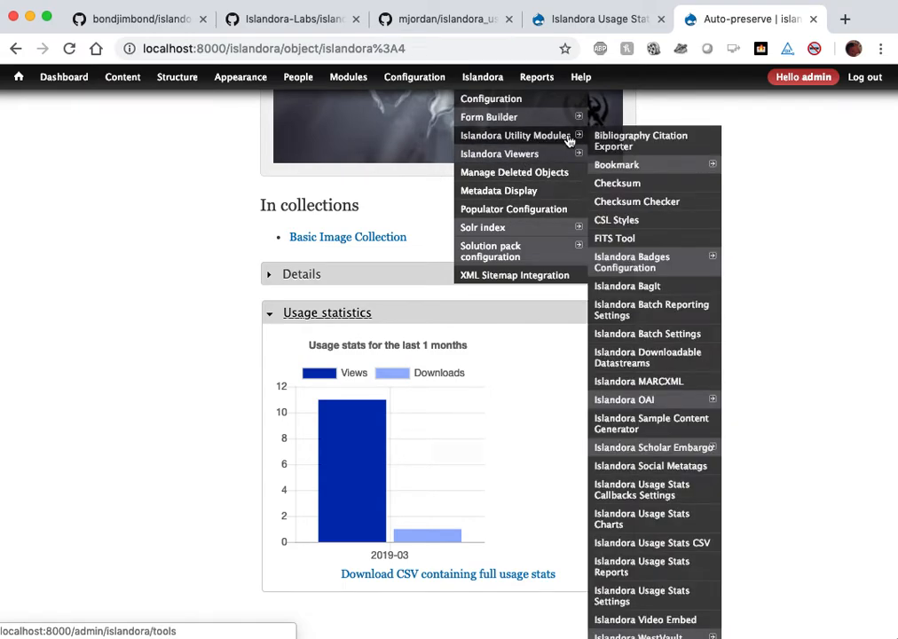
left_click(683, 551)
left_click(672, 519)
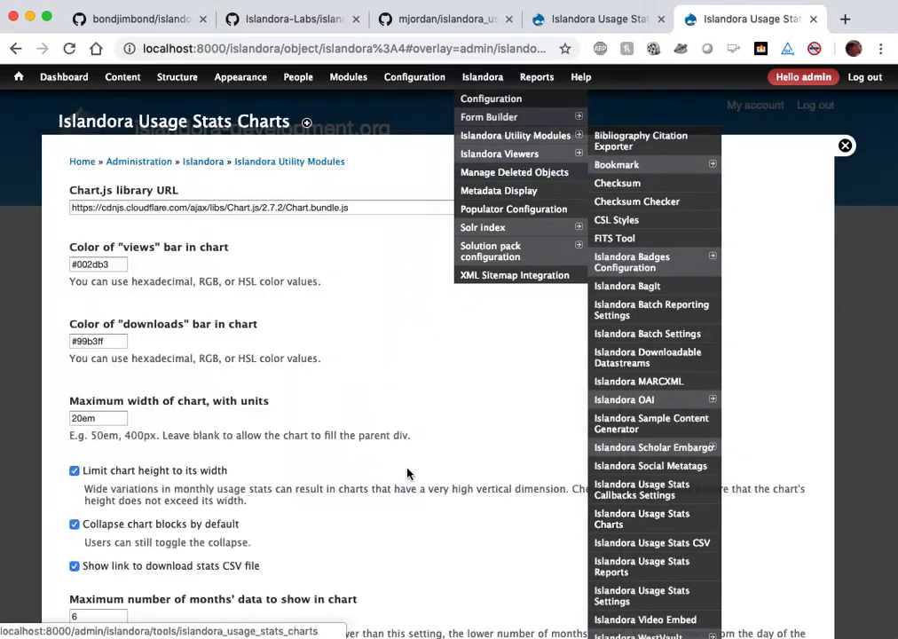
scroll(381, 427, "down", 3)
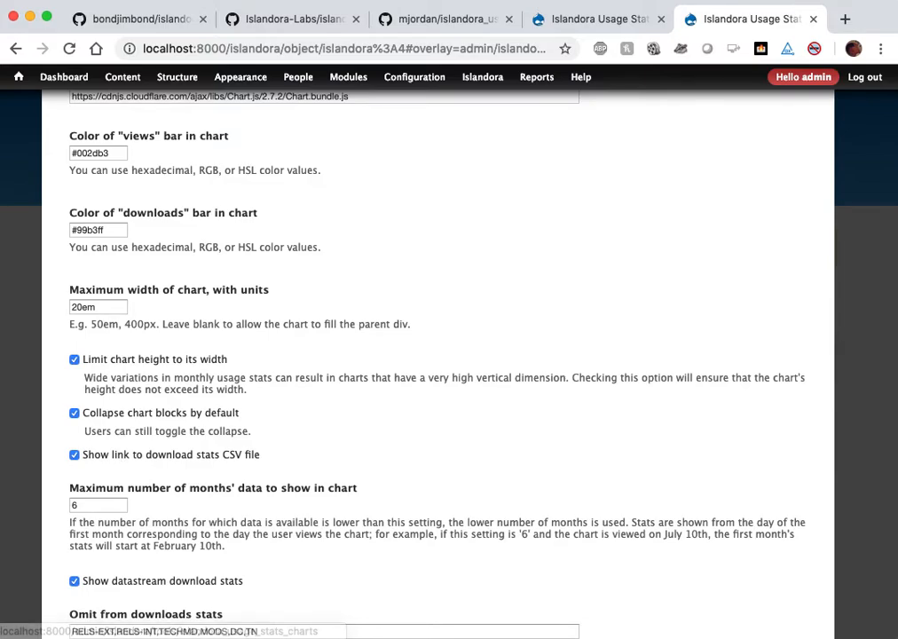
scroll(443, 473, "down", 5)
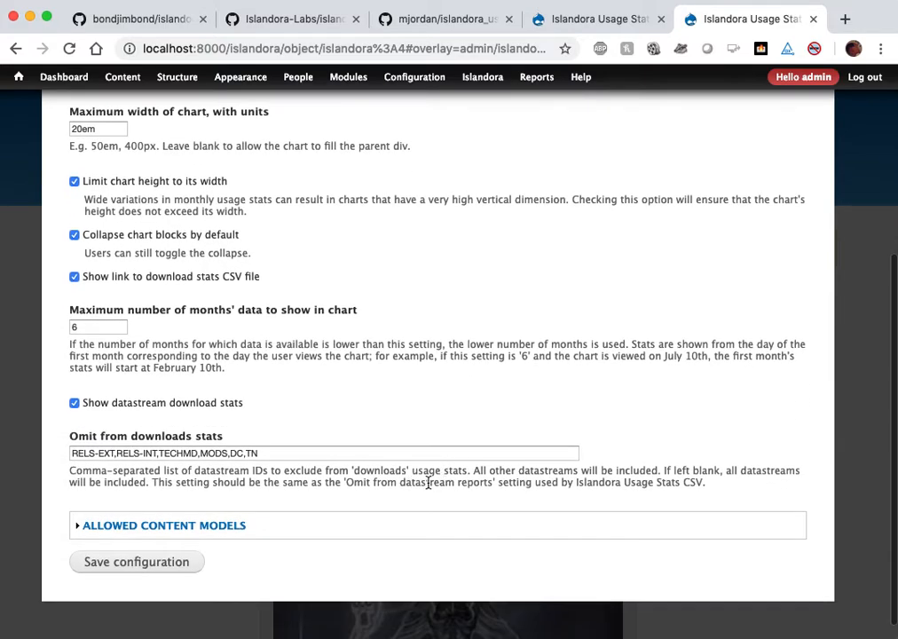
scroll(427, 425, "up", 5)
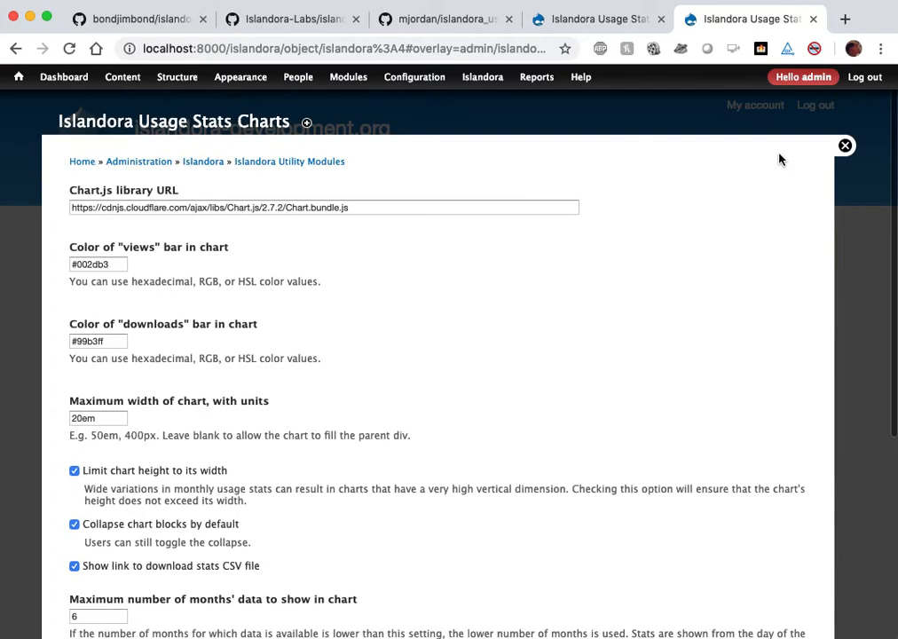
left_click(123, 567)
scroll(123, 568, "down", 4)
left_click(142, 562)
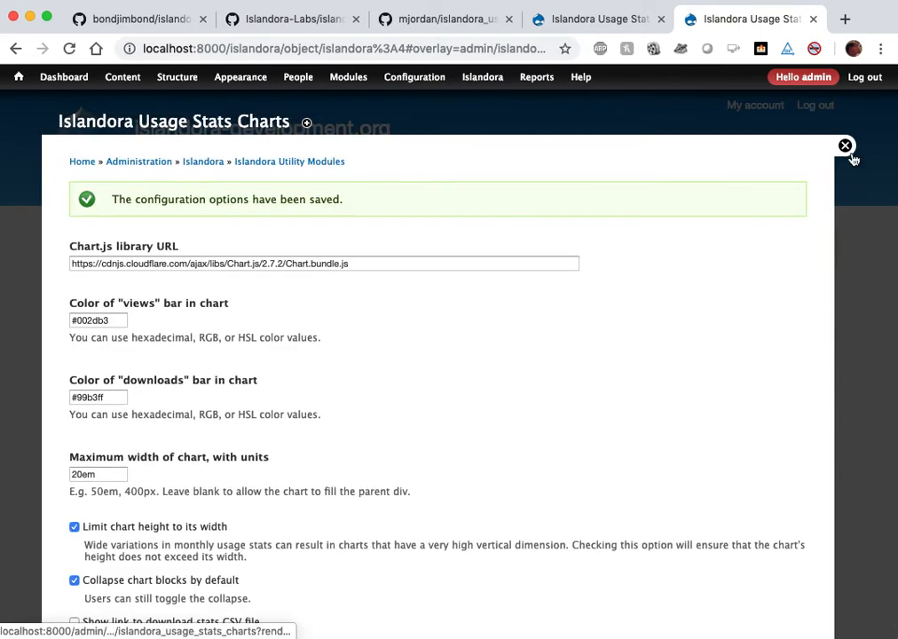
left_click(795, 148)
Check the reloaded Auto-preserve page for CSV links, both in the expanded Usage statistics section and in the sidebar block
scroll(724, 404, "down", 10)
scroll(722, 402, "down", 3)
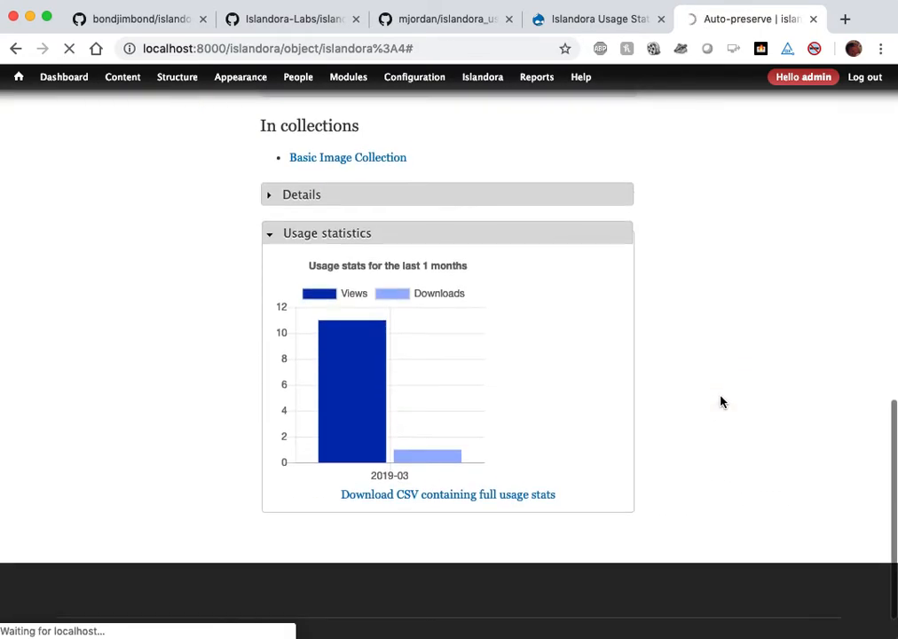
scroll(736, 355, "down", 2)
scroll(736, 355, "down", 10)
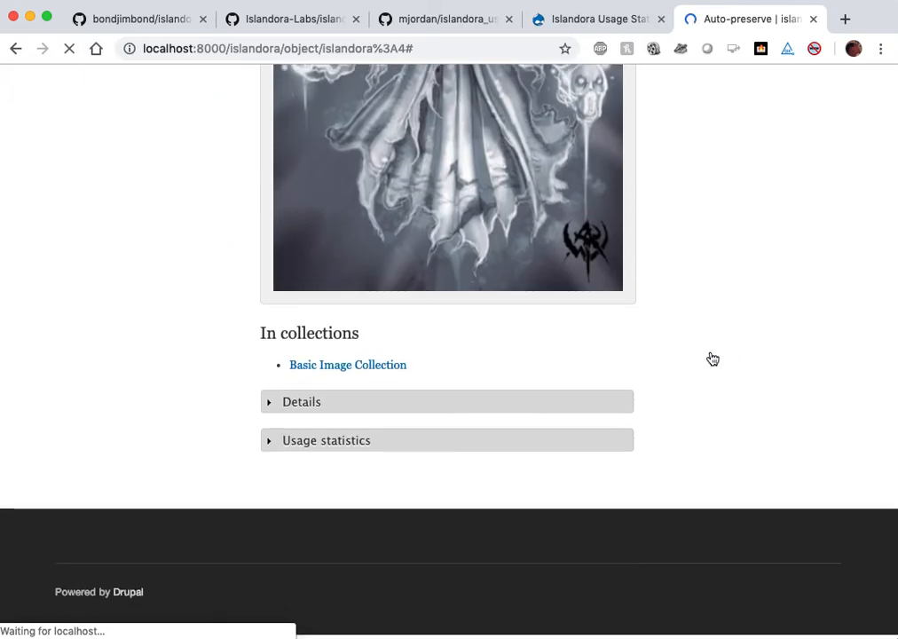
left_click(333, 443)
scroll(844, 395, "down", 3)
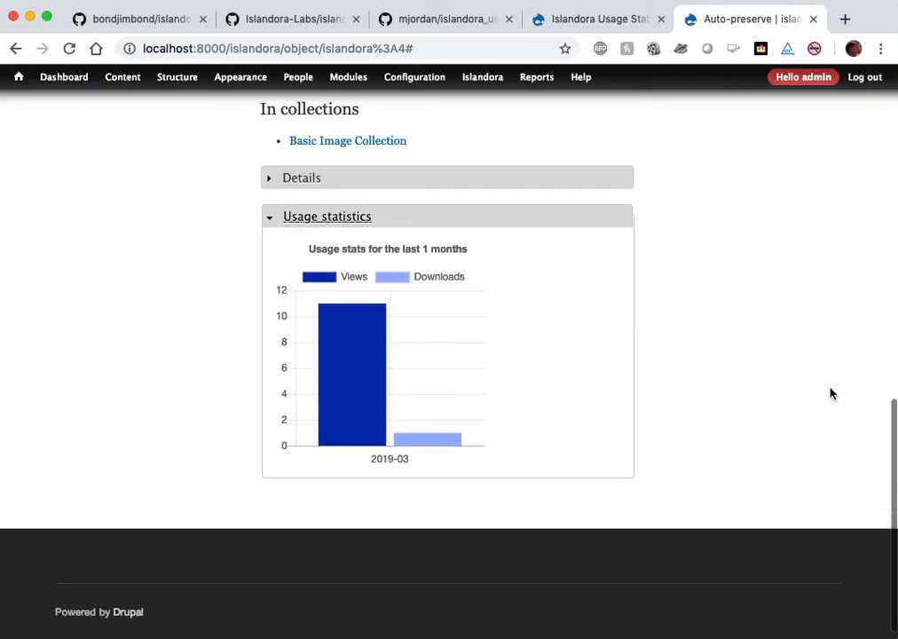
scroll(799, 397, "up", 1)
scroll(201, 428, "up", 10)
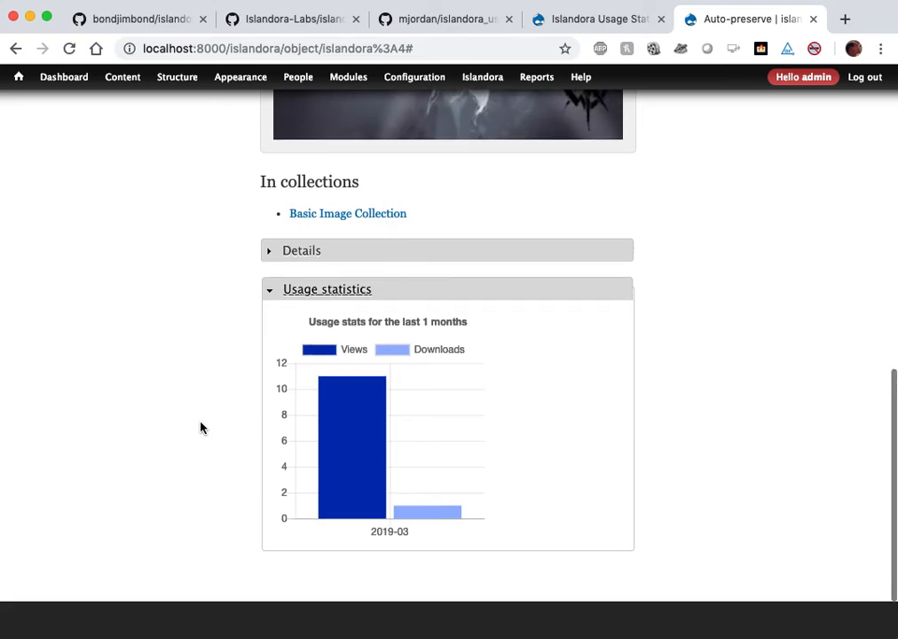
scroll(206, 413, "up", 2)
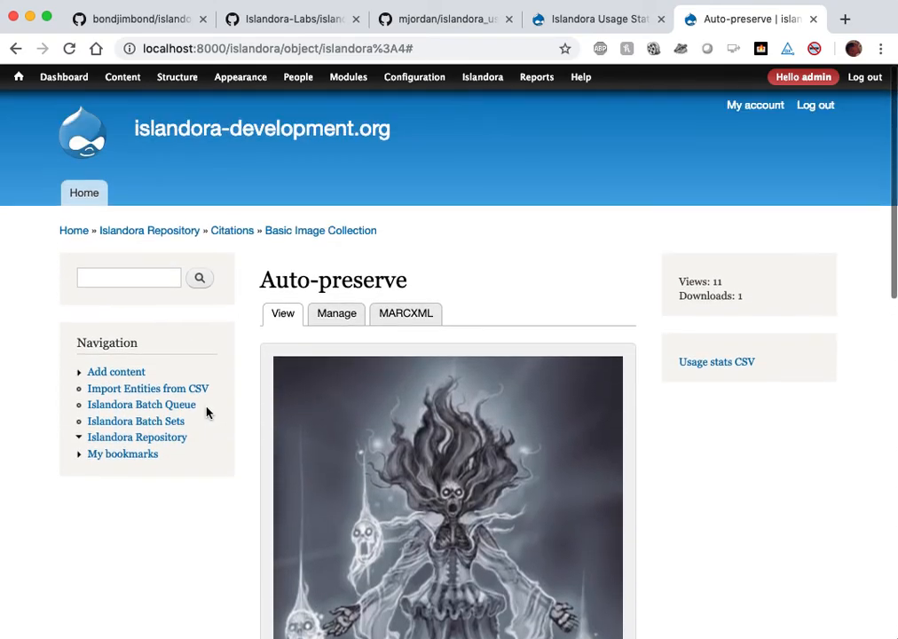